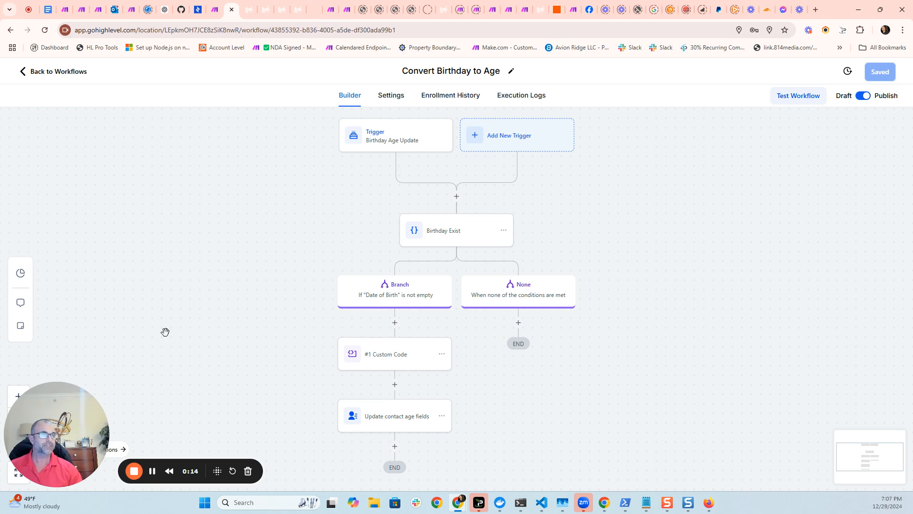
Open the Contact Age custom-field folder and review its four field names before returning to the workflow.
{"action": "key", "text": "ctrl+Tab"}
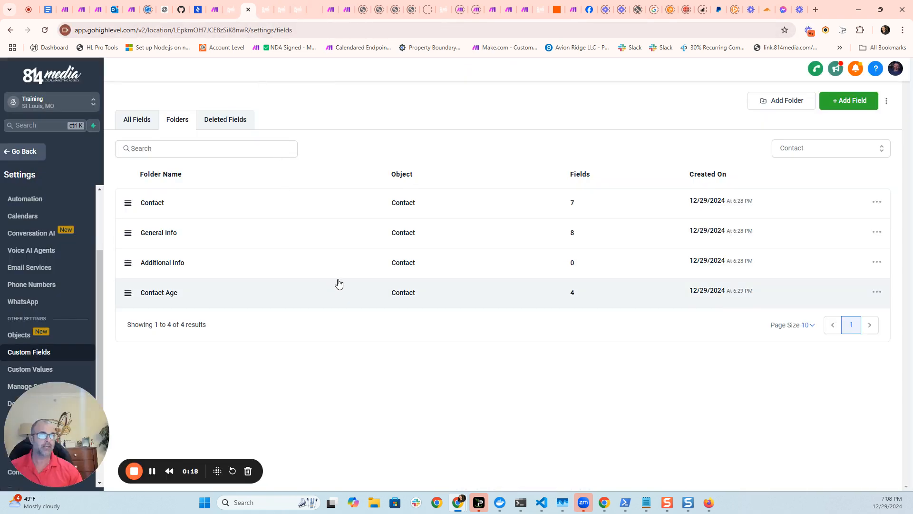
{"action": "left_click", "coordinate": [155, 298]}
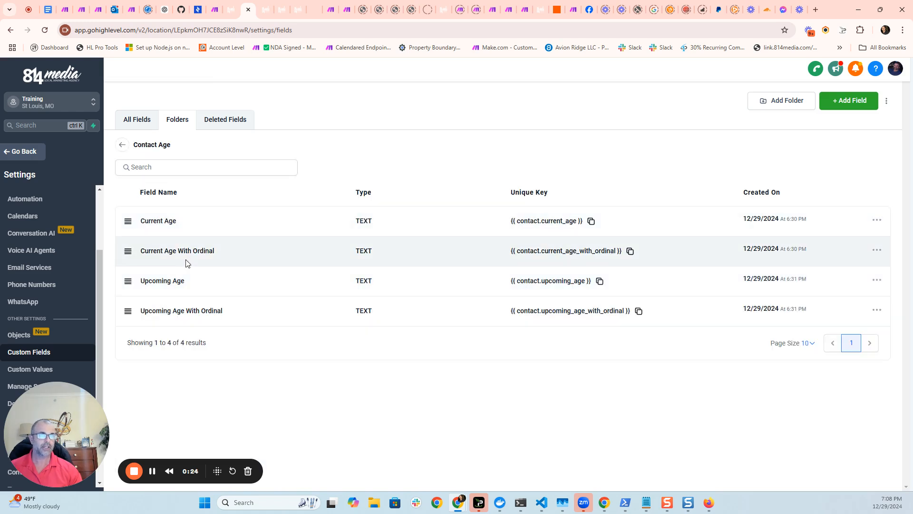
{"action": "left_click_drag", "start_coordinate": [216, 259], "coordinate": [163, 252]}
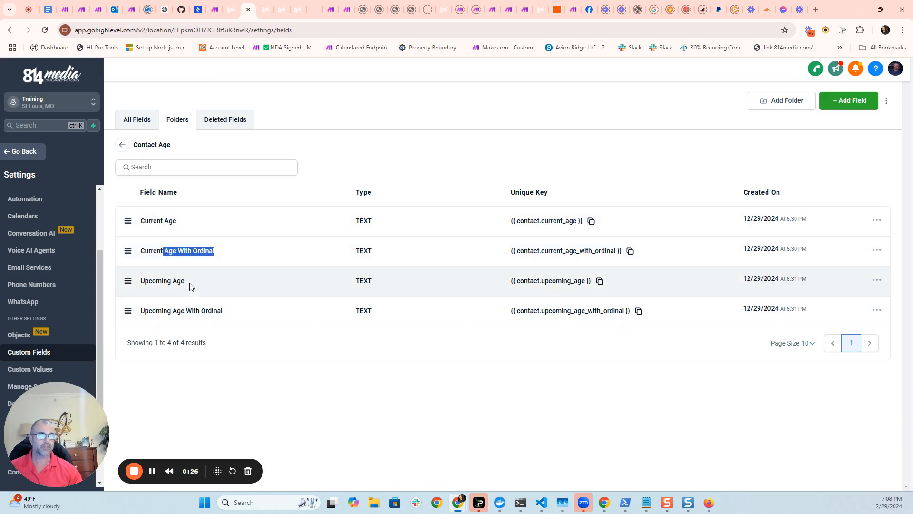
{"action": "left_click_drag", "start_coordinate": [185, 281], "coordinate": [149, 281]}
{"action": "left_click_drag", "start_coordinate": [229, 310], "coordinate": [138, 309]}
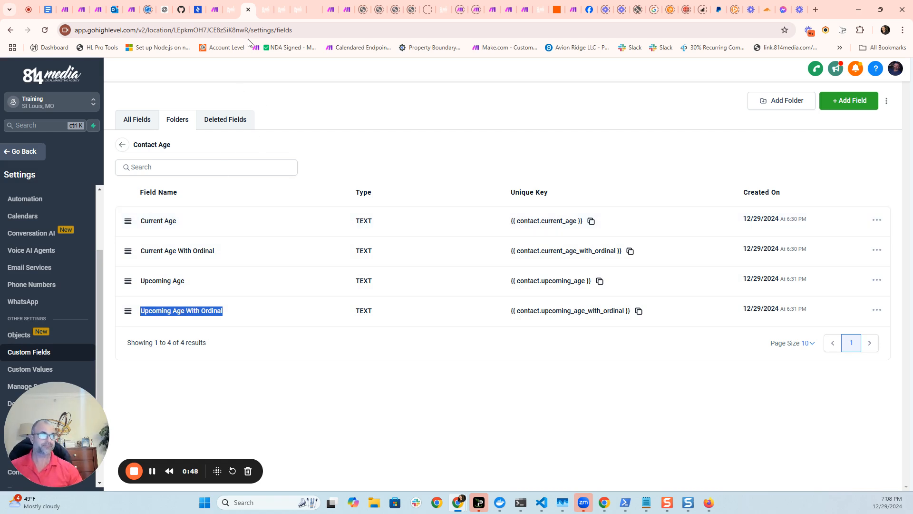
{"action": "left_click", "coordinate": [232, 14]}
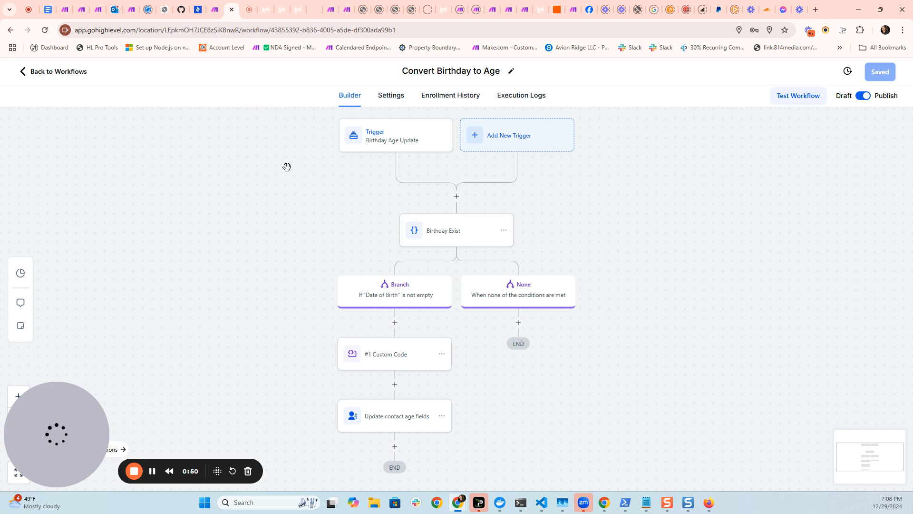
Open the Birthday Age Update trigger settings, review its name, and save the trigger.
{"action": "left_click", "coordinate": [382, 140]}
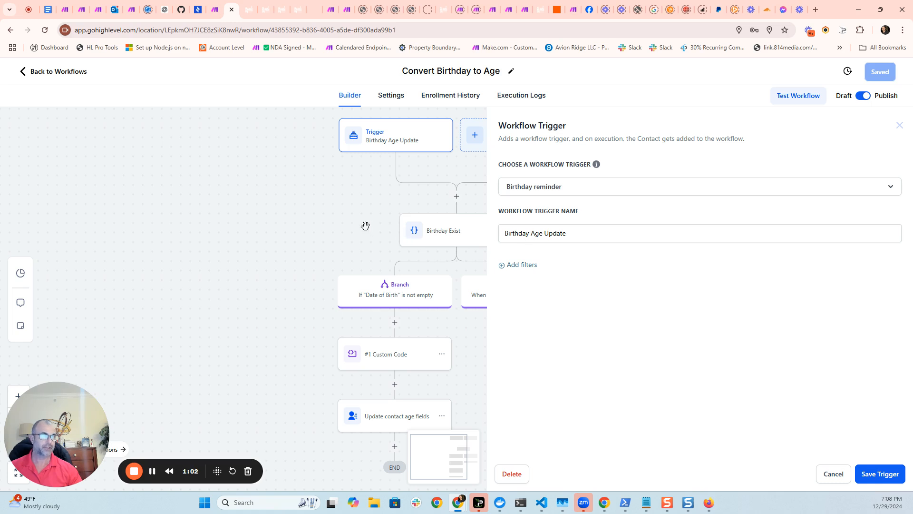
{"action": "left_click_drag", "start_coordinate": [587, 232], "coordinate": [498, 233]}
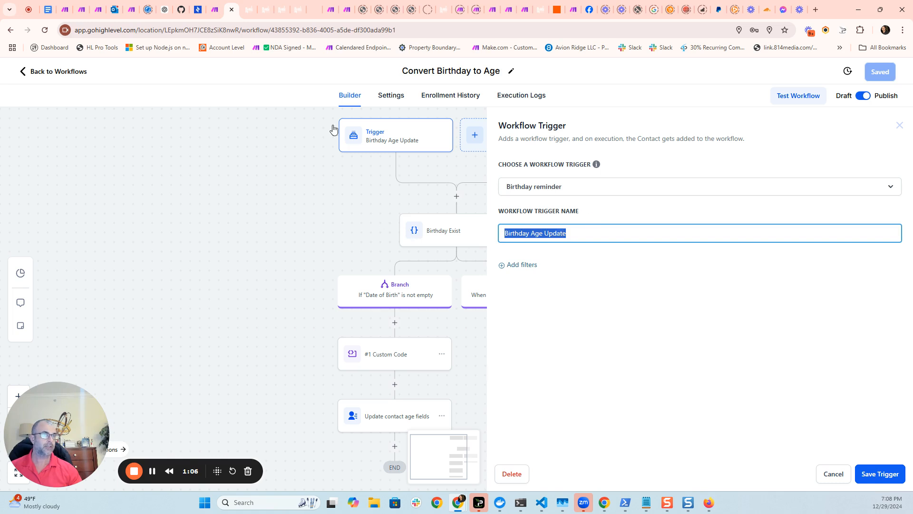
{"action": "left_click", "coordinate": [347, 155]}
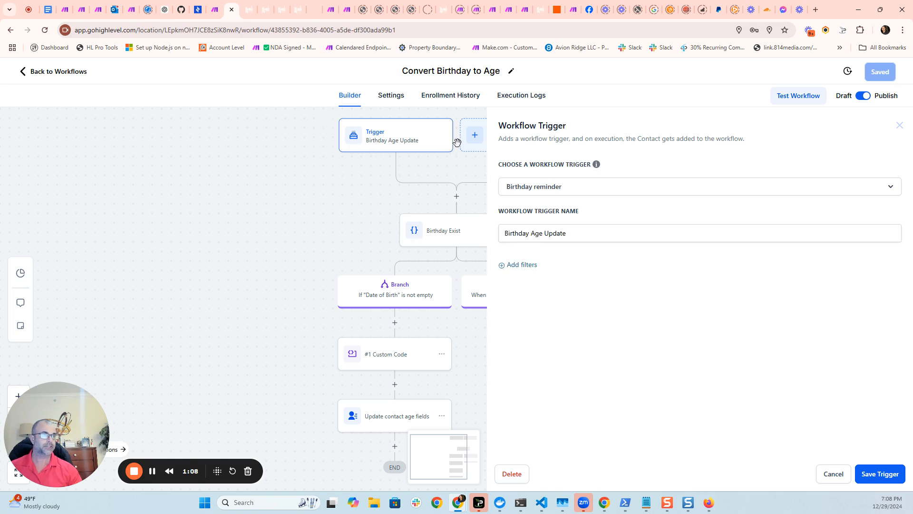
{"action": "left_click", "coordinate": [870, 476]}
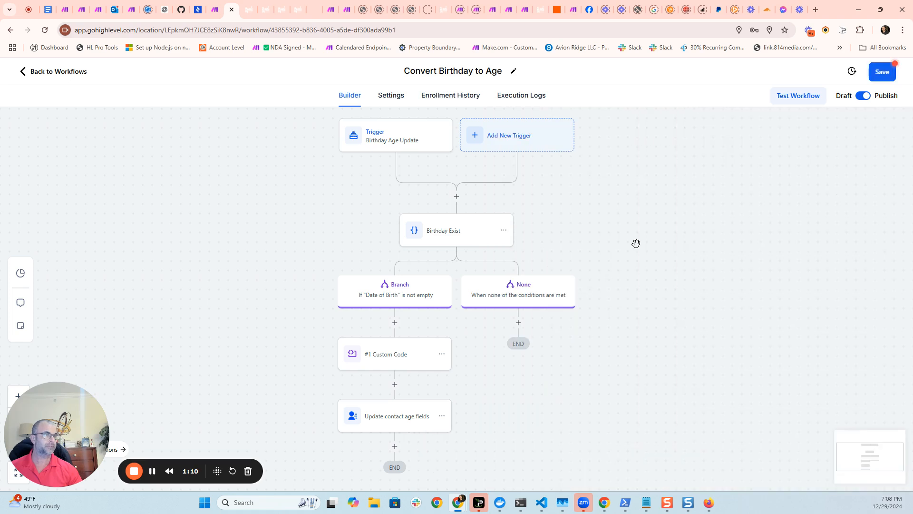
Browse the list of available new triggers and save the workflow.
{"action": "left_click", "coordinate": [496, 137]}
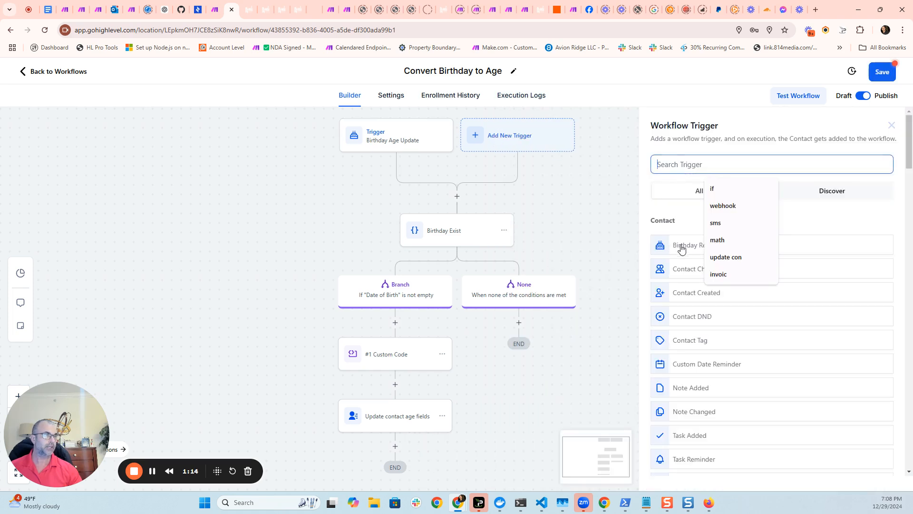
{"action": "left_click", "coordinate": [274, 189]}
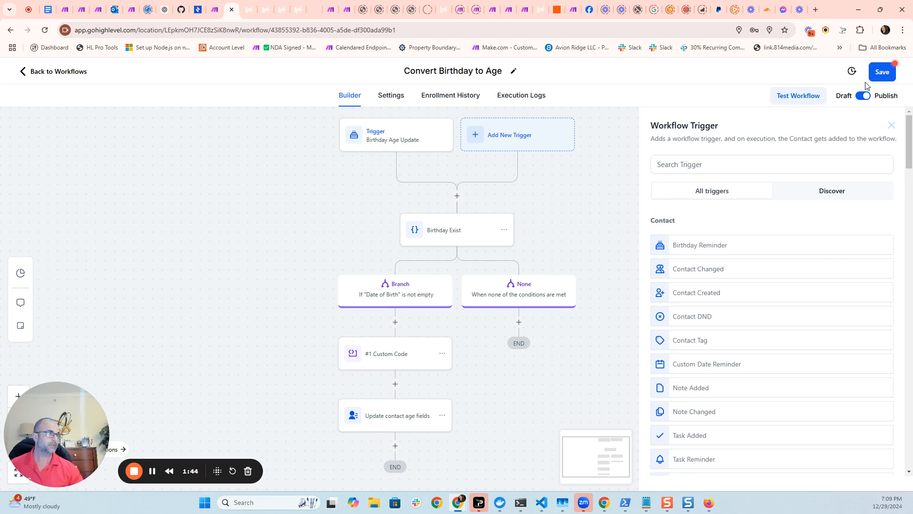
{"action": "left_click", "coordinate": [882, 74]}
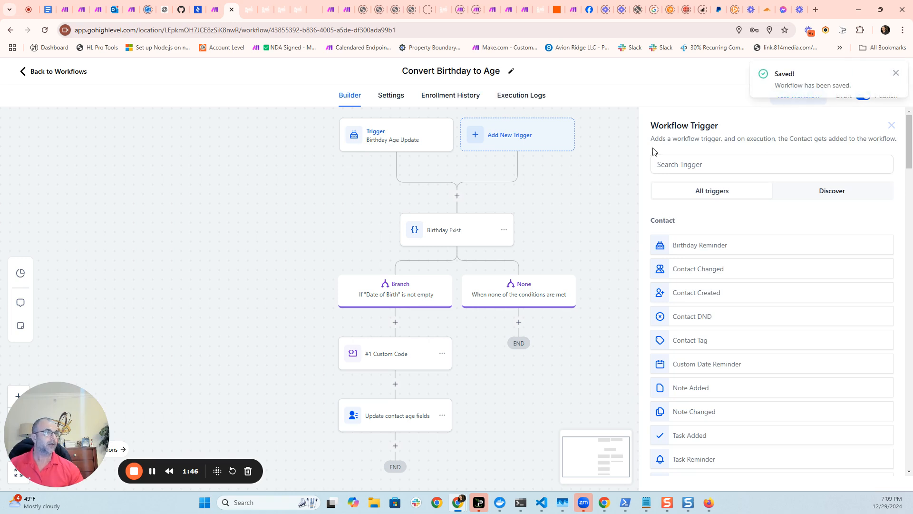
{"action": "left_click", "coordinate": [897, 73]}
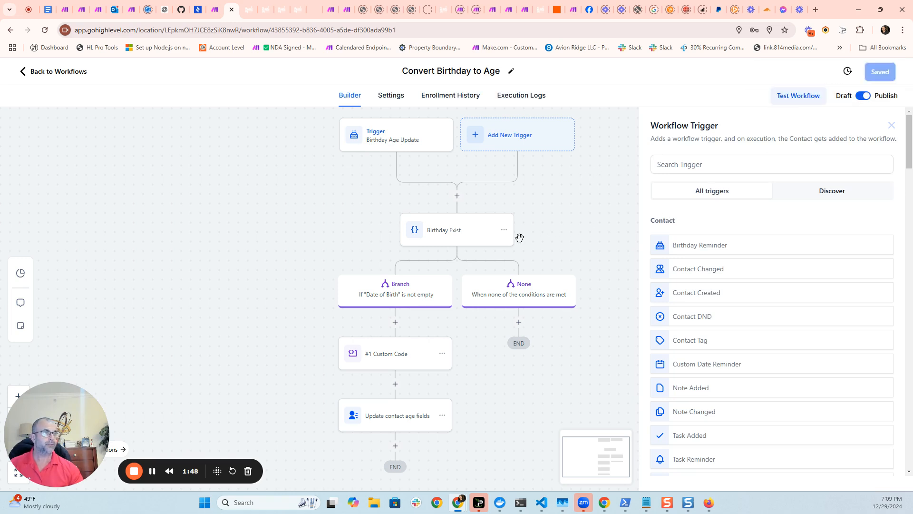
Inspect the Birthday Exist condition and search the action list for if.
{"action": "left_click", "coordinate": [462, 233]}
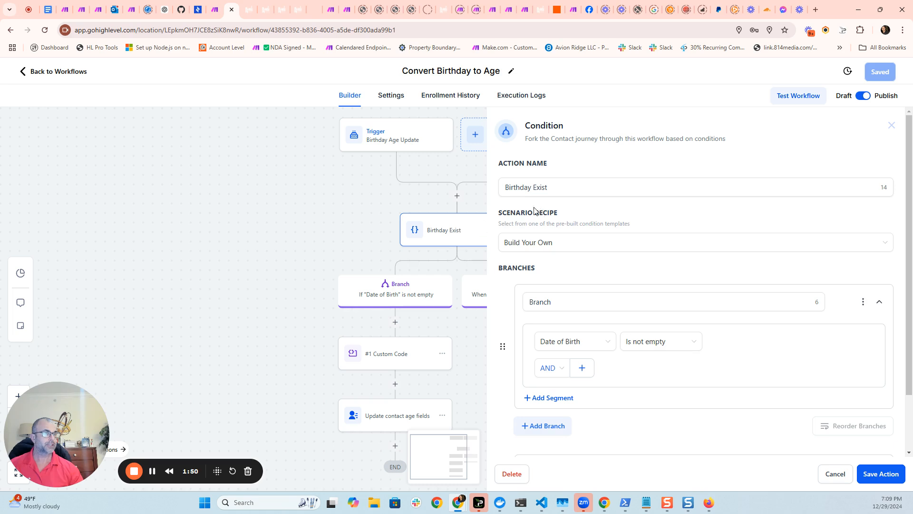
{"action": "left_click", "coordinate": [457, 195]}
{"action": "type", "text": "if"}
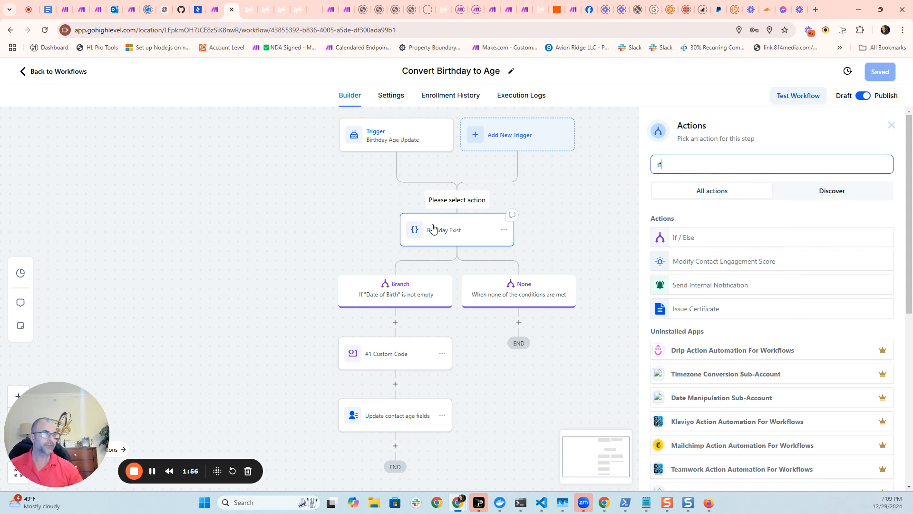
{"action": "left_click", "coordinate": [446, 243]}
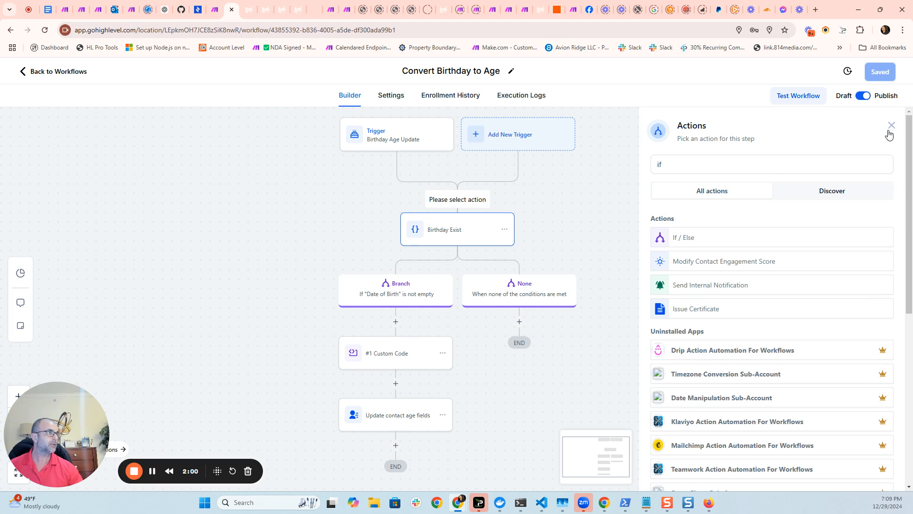
{"action": "scroll", "coordinate": [585, 200], "scroll_direction": "down", "scroll_amount": 2}
{"action": "scroll", "coordinate": [524, 228], "scroll_direction": "up", "scroll_amount": 2}
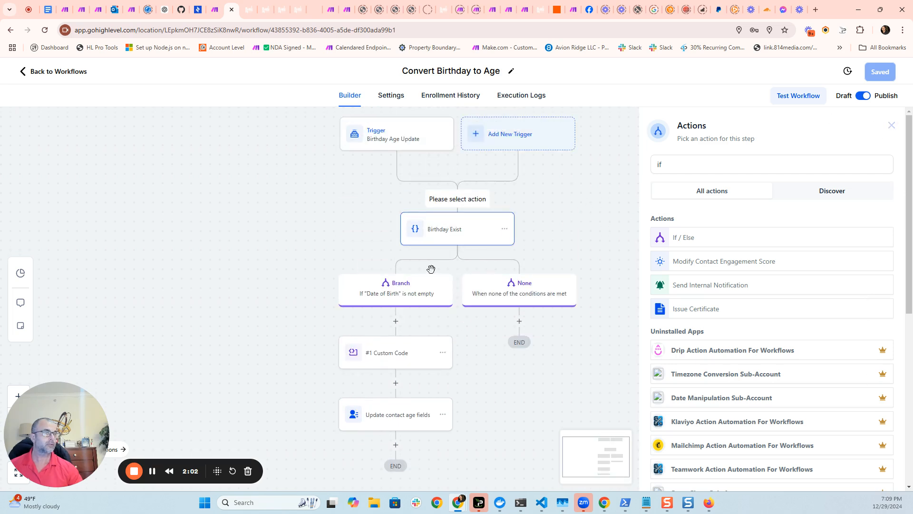
{"action": "left_click", "coordinate": [422, 288]}
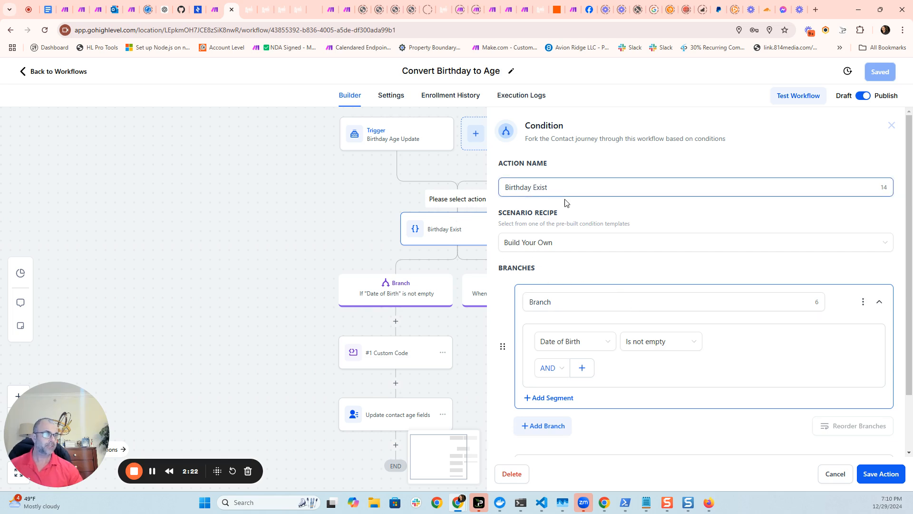
Set the Branch condition to Date of Birth is not empty and save the condition action.
{"action": "left_click", "coordinate": [596, 345]}
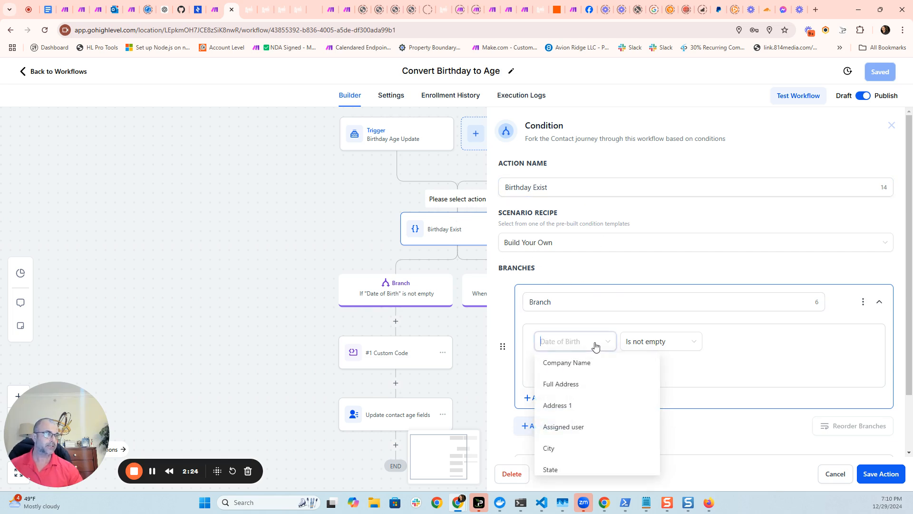
{"action": "scroll", "coordinate": [583, 398], "scroll_direction": "up", "scroll_amount": 4}
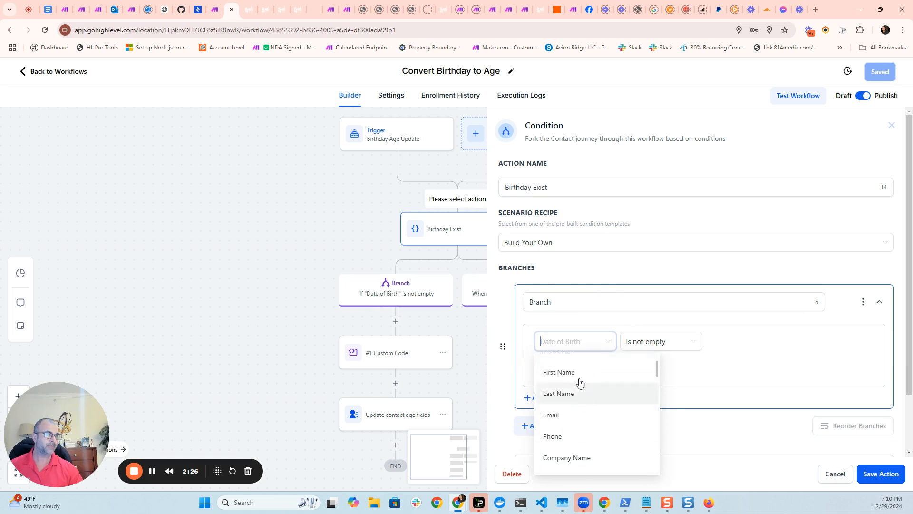
{"action": "left_click", "coordinate": [552, 363]}
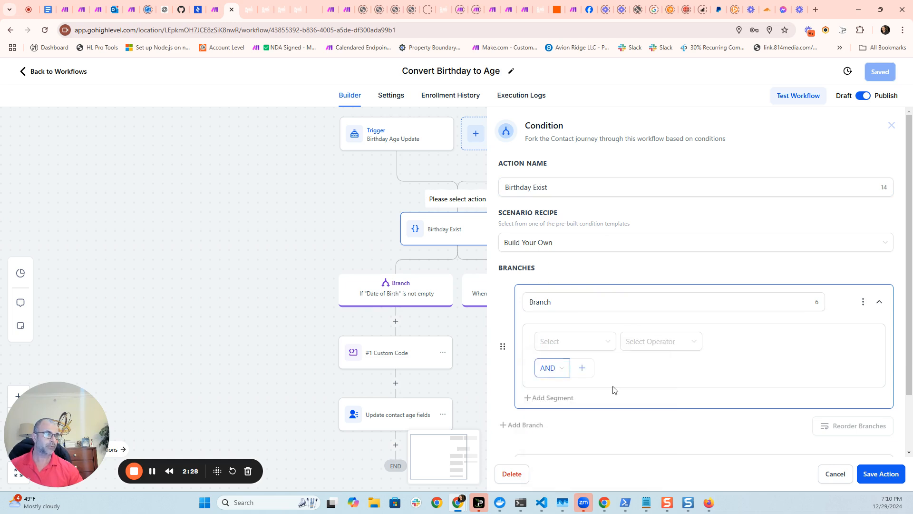
{"action": "left_click", "coordinate": [572, 345]}
{"action": "left_click", "coordinate": [584, 375]}
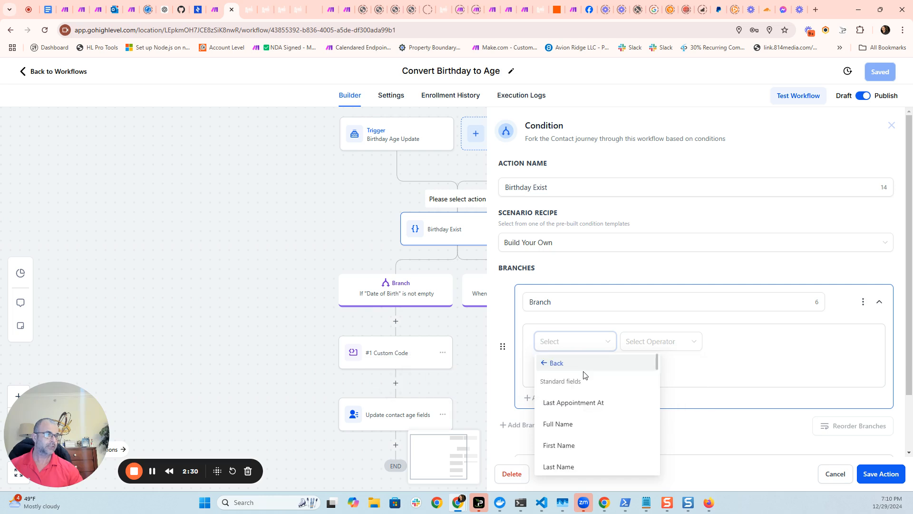
{"action": "scroll", "coordinate": [594, 404], "scroll_direction": "down", "scroll_amount": 6}
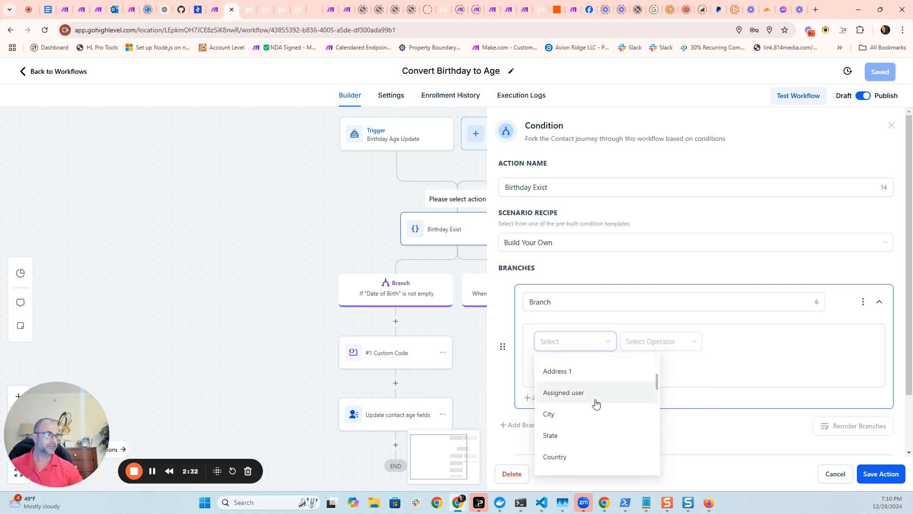
{"action": "scroll", "coordinate": [596, 403], "scroll_direction": "down", "scroll_amount": 2}
{"action": "left_click", "coordinate": [567, 393]}
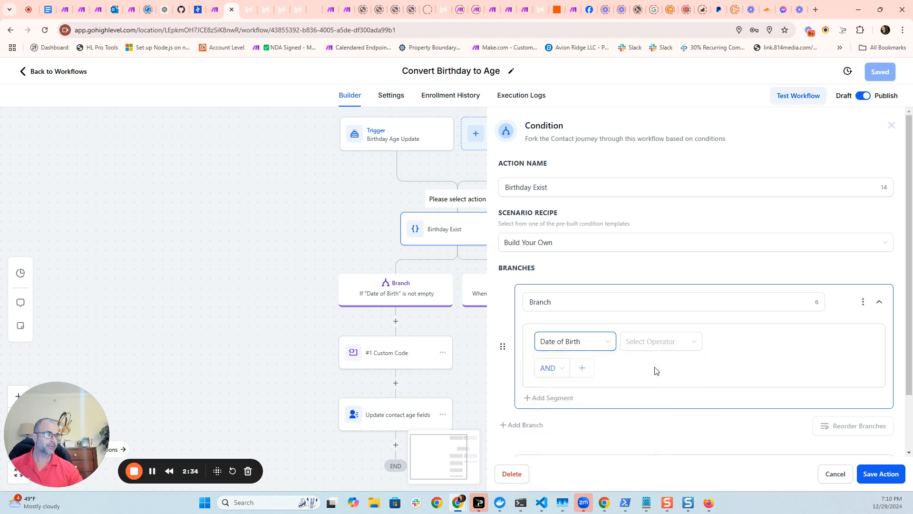
{"action": "left_click", "coordinate": [677, 348]}
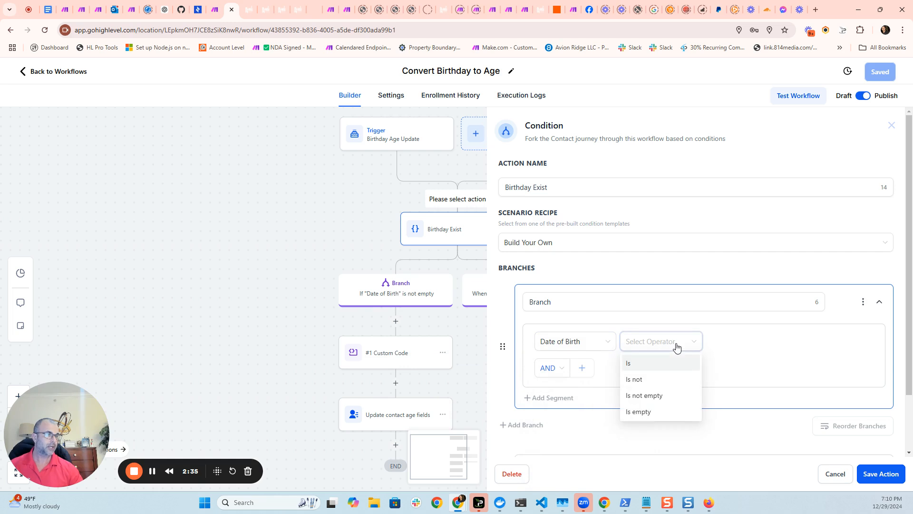
{"action": "left_click", "coordinate": [659, 395]}
{"action": "left_click", "coordinate": [860, 482]}
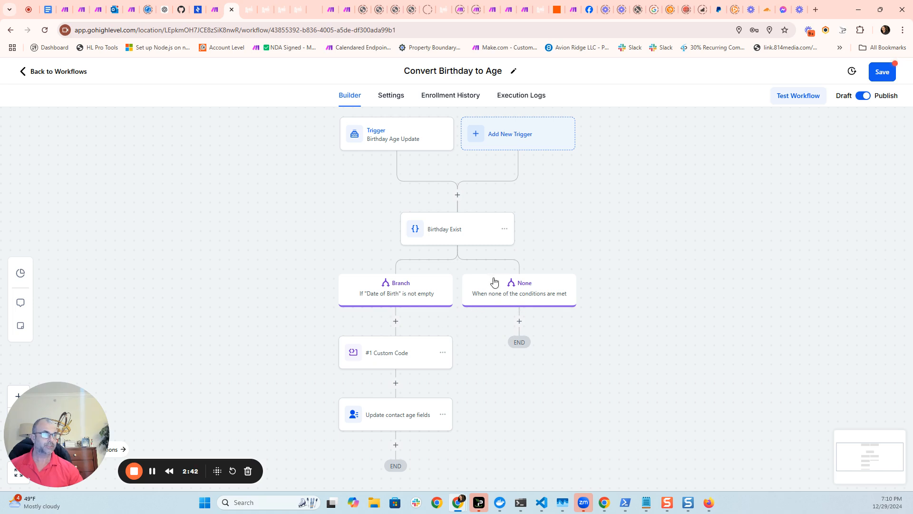
Search the actions for custom code and open the #1 Custom Code step's settings.
{"action": "left_click_drag", "start_coordinate": [635, 359], "coordinate": [566, 348]}
{"action": "left_click_drag", "start_coordinate": [508, 373], "coordinate": [526, 357]}
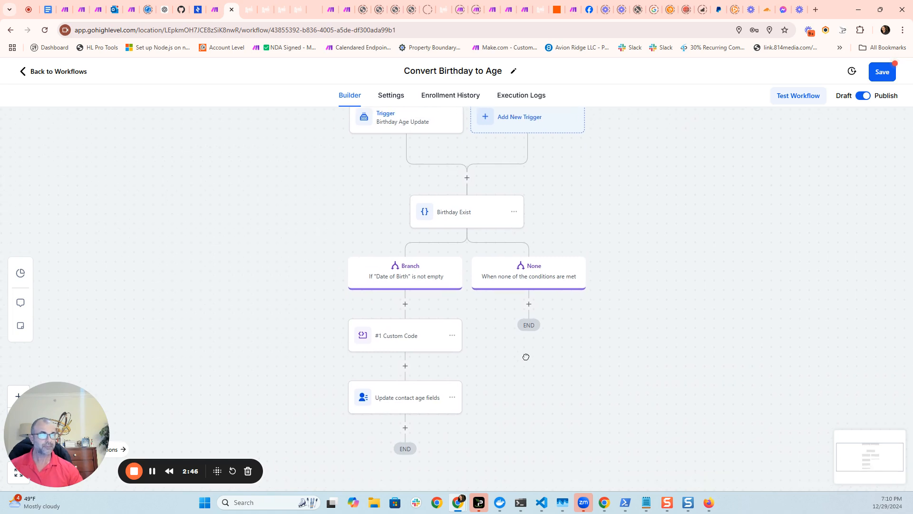
{"action": "left_click", "coordinate": [405, 303]}
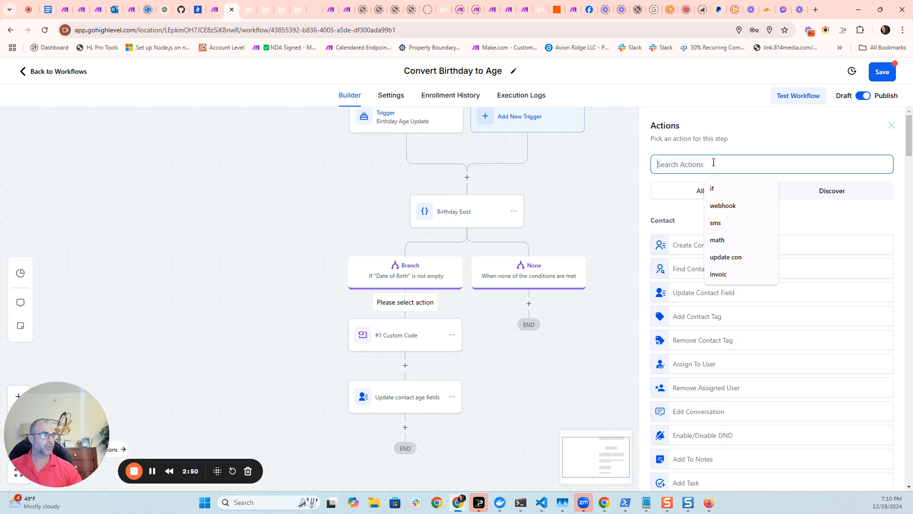
{"action": "type", "text": "cust"}
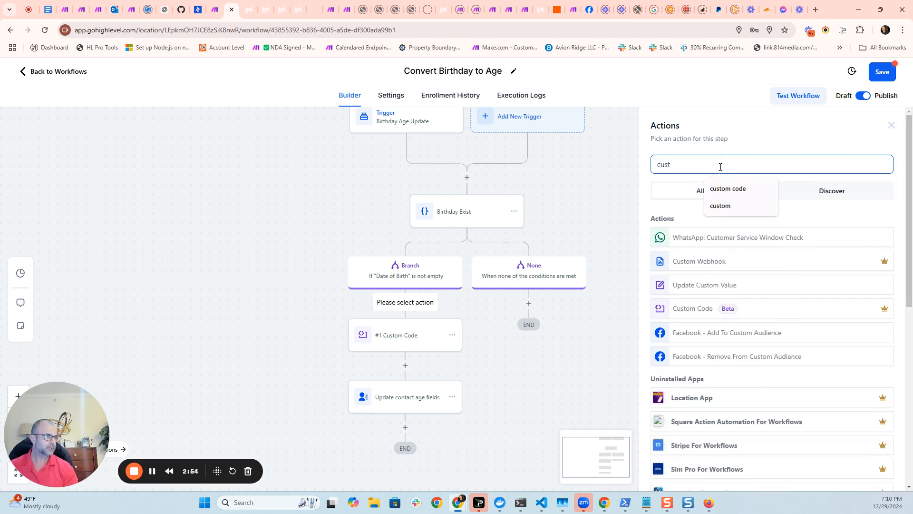
{"action": "type", "text": "oom cod"}
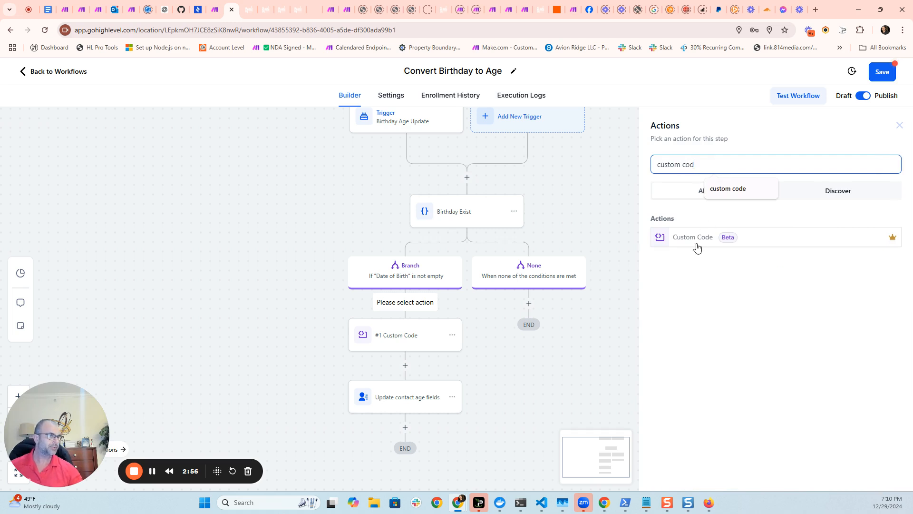
{"action": "left_click", "coordinate": [417, 346]}
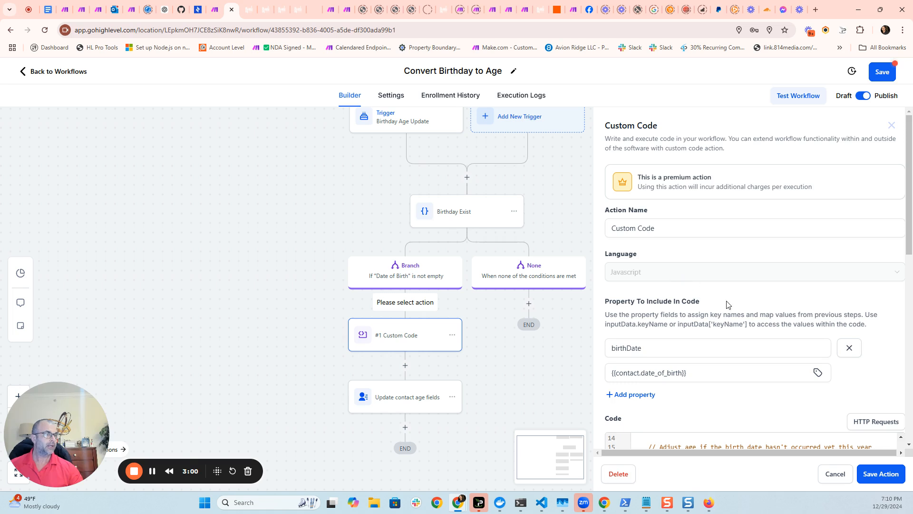
{"action": "scroll", "coordinate": [735, 310], "scroll_direction": "down", "scroll_amount": 1}
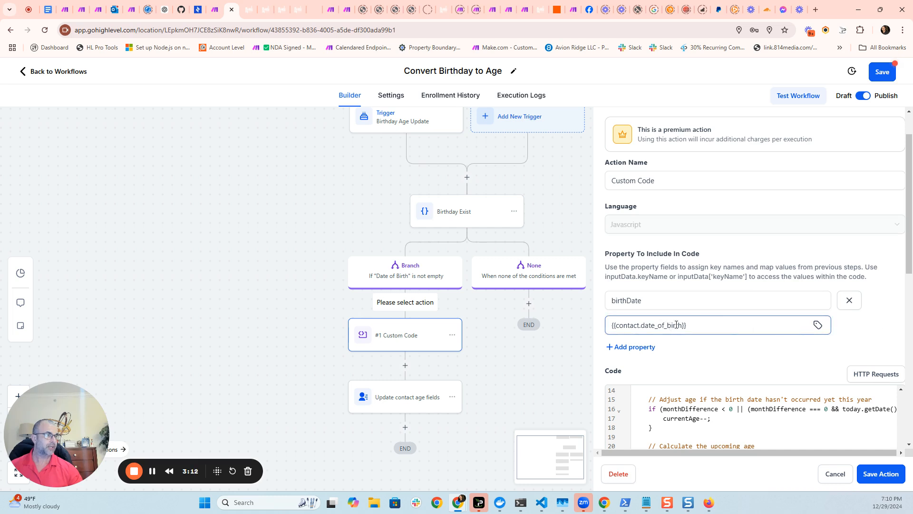
Insert the contact's Date of Birth merge field into the birthDate property value.
{"action": "left_click", "coordinate": [818, 325]}
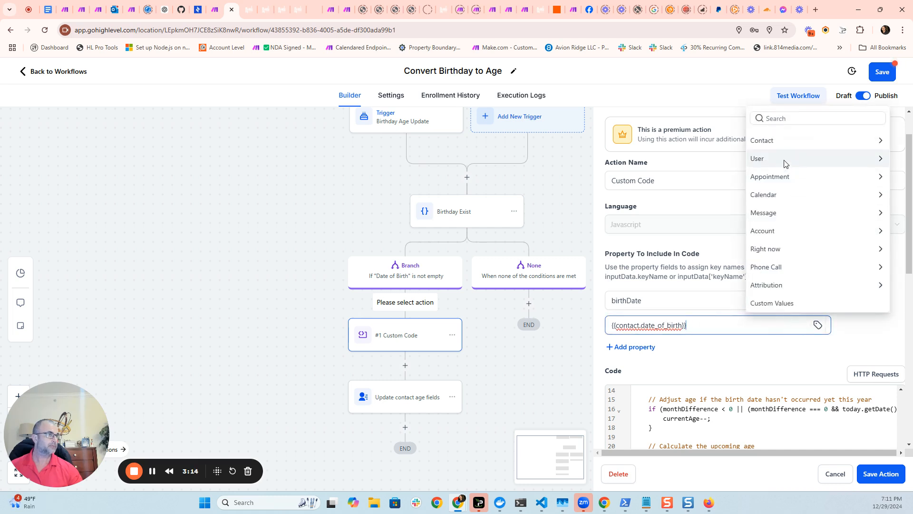
{"action": "left_click", "coordinate": [859, 144]}
{"action": "scroll", "coordinate": [806, 212], "scroll_direction": "down", "scroll_amount": 3}
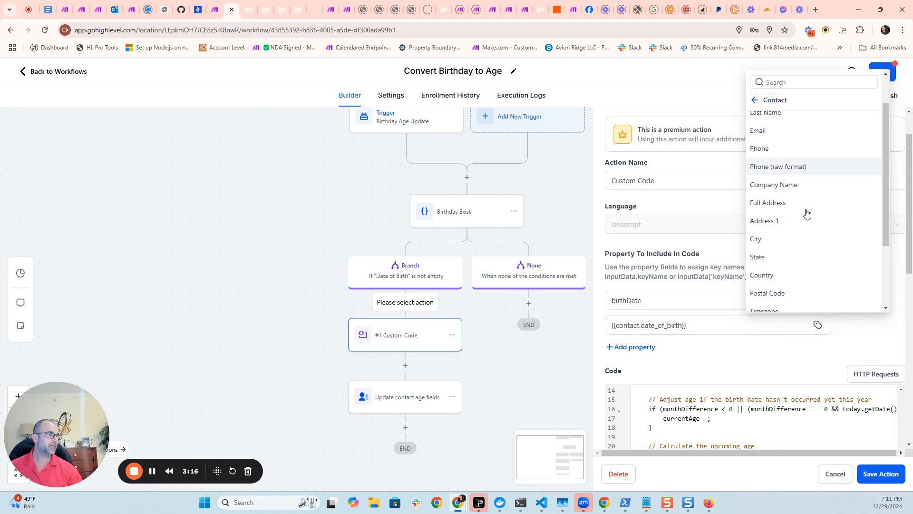
{"action": "left_click", "coordinate": [779, 236]}
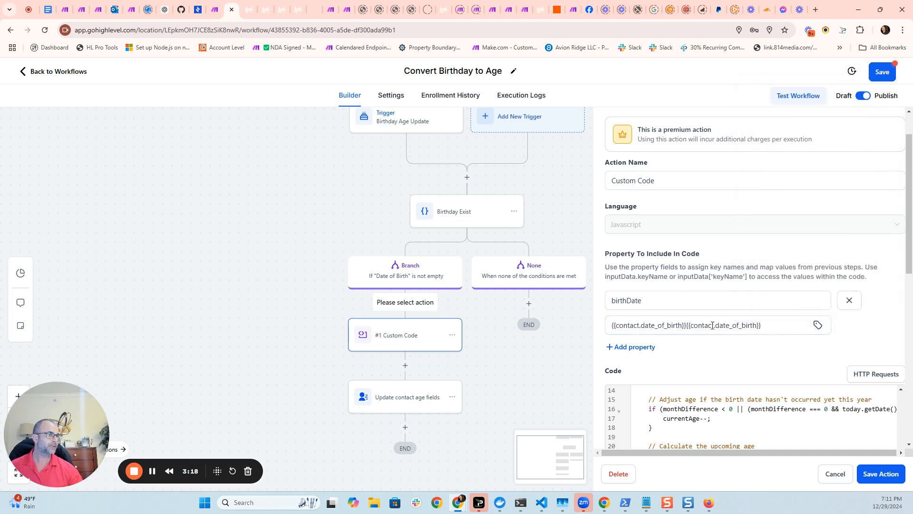
Remove the duplicated Date of Birth merge field from the birthDate value and copy the remaining field.
{"action": "left_click_drag", "start_coordinate": [769, 326], "coordinate": [610, 325]}
{"action": "key", "text": "BackSpace"}
{"action": "right_click", "coordinate": [654, 325]}
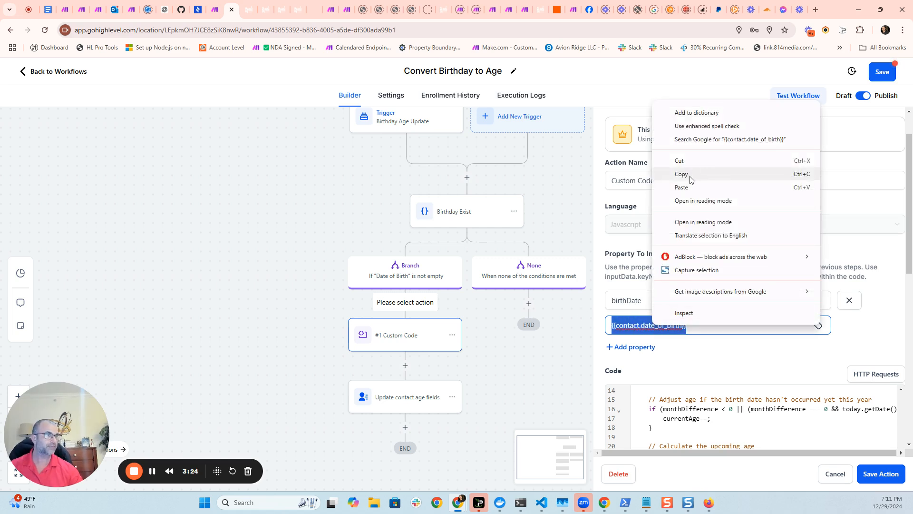
{"action": "left_click", "coordinate": [691, 176]}
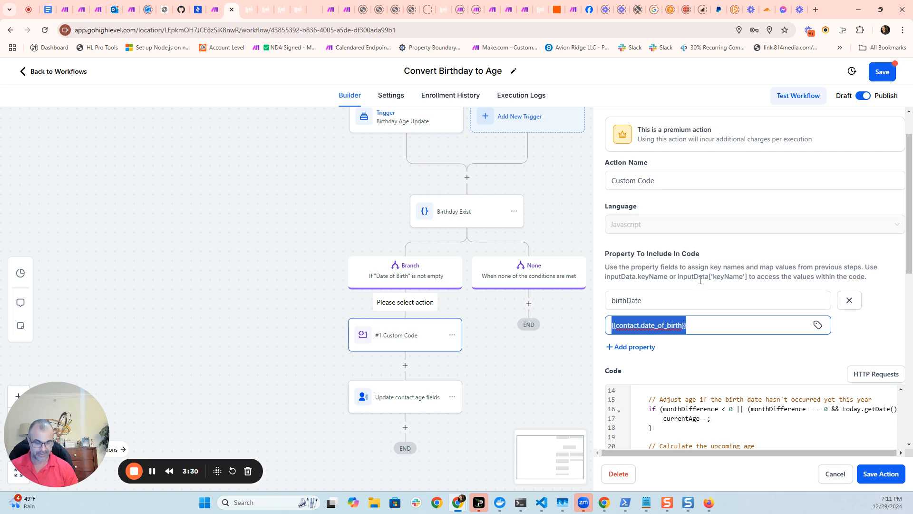
Replace the birthDate value with a sample birth date and run the code test again.
{"action": "key", "text": "BackSpace"}
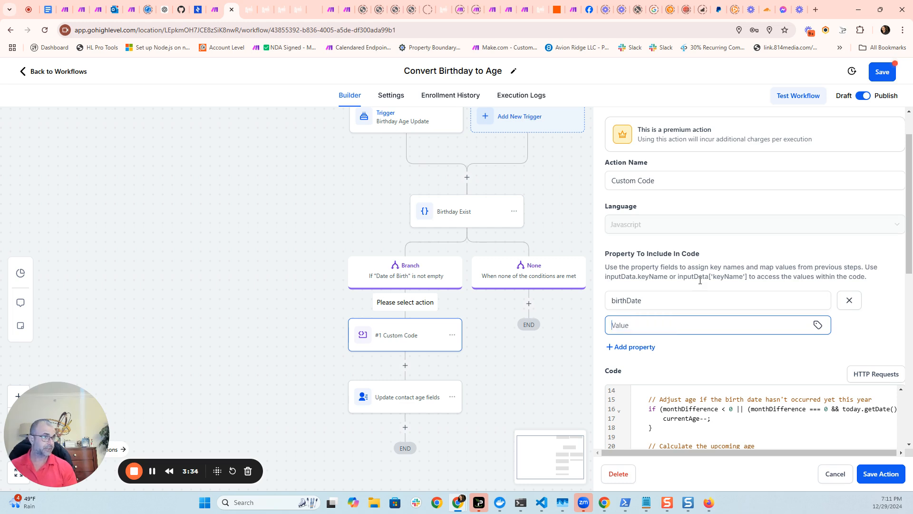
{"action": "type", "text": "March "}
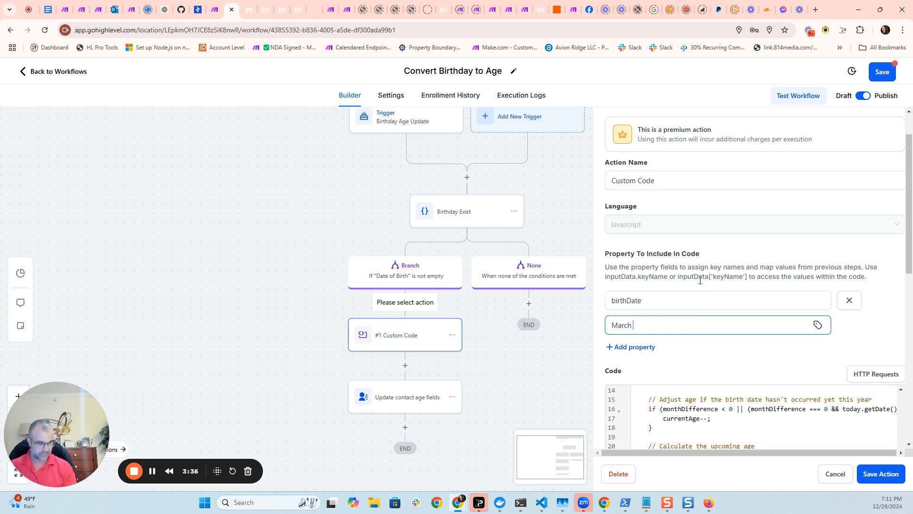
{"action": "type", "text": "5th"}
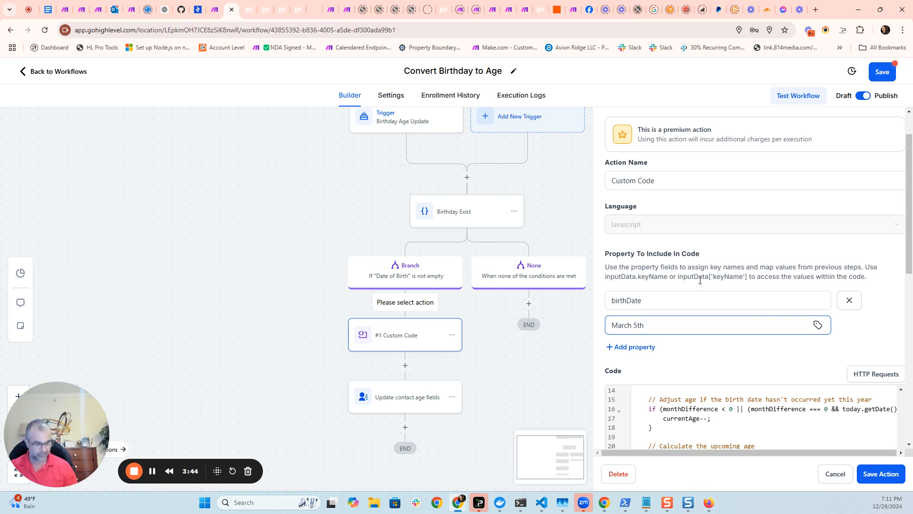
{"action": "type", "text": "5"}
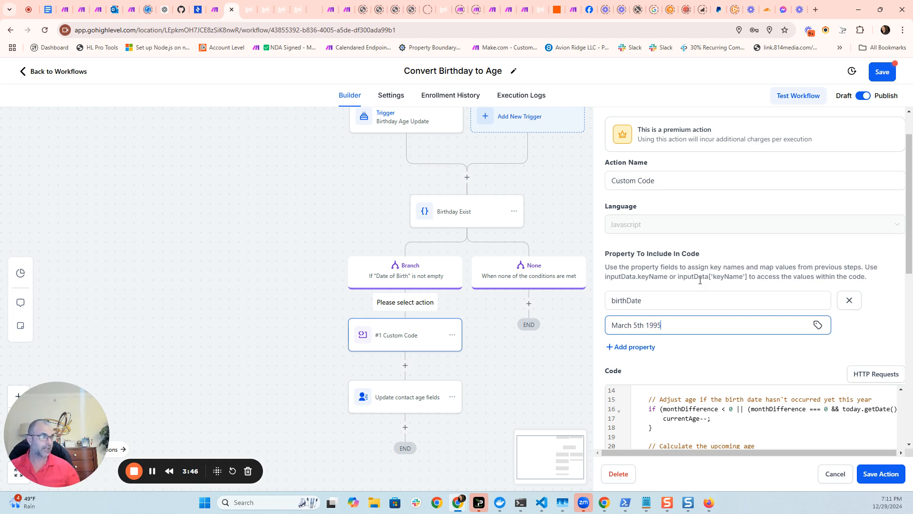
{"action": "left_click", "coordinate": [876, 332]}
{"action": "scroll", "coordinate": [894, 329], "scroll_direction": "down", "scroll_amount": 4}
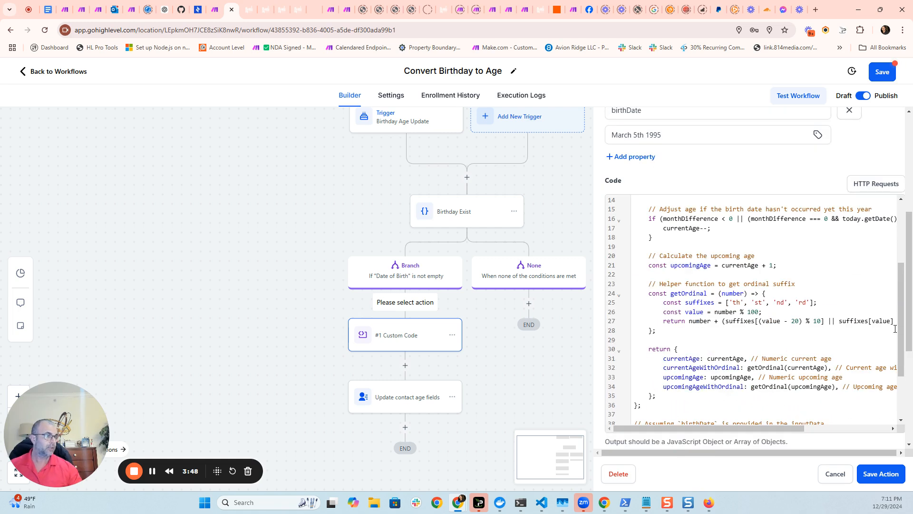
{"action": "scroll", "coordinate": [850, 357], "scroll_direction": "down", "scroll_amount": 6}
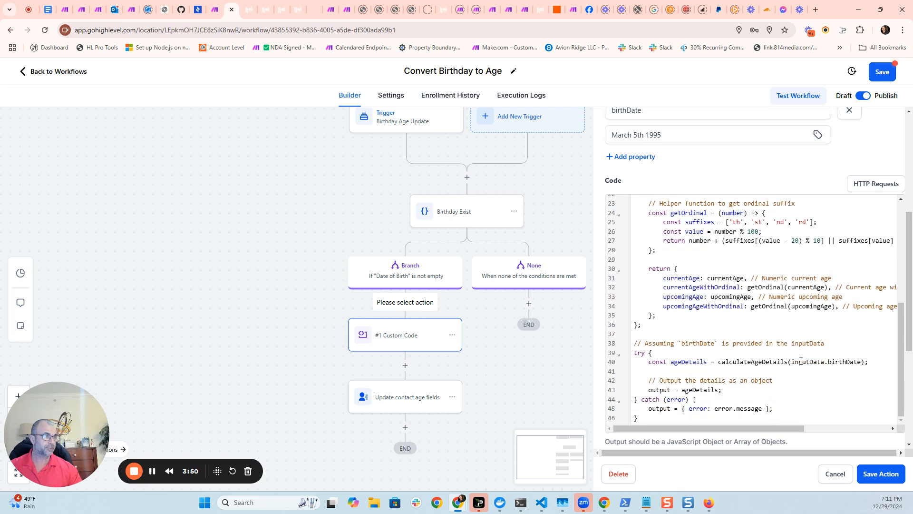
{"action": "scroll", "coordinate": [846, 367], "scroll_direction": "down", "scroll_amount": 2}
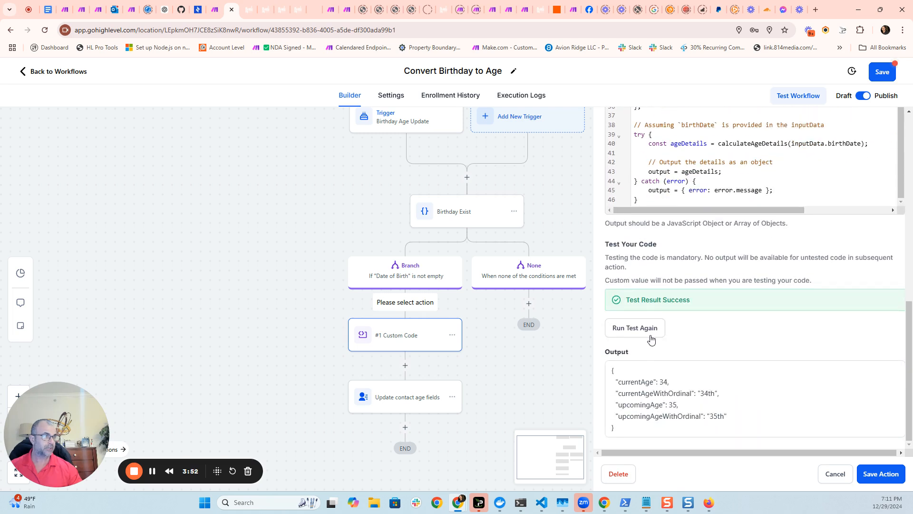
{"action": "left_click", "coordinate": [648, 336]}
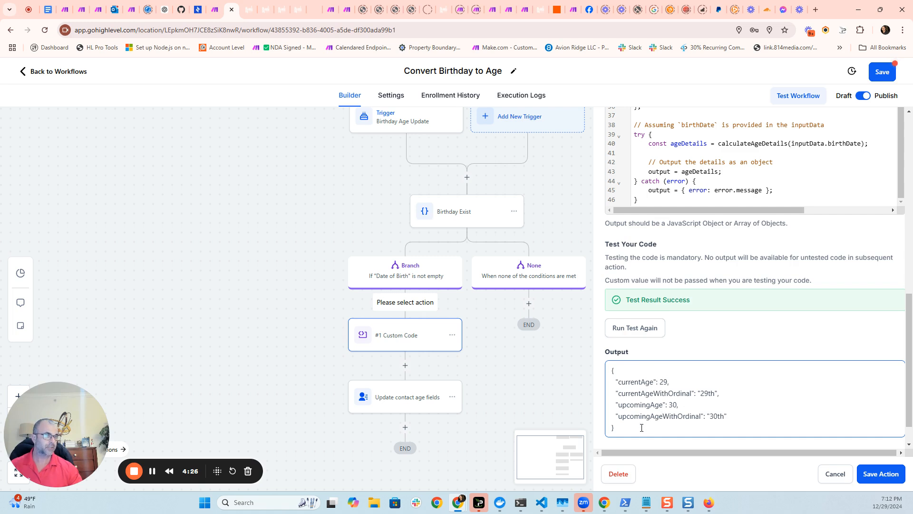
Clear the sample date and insert the contact's Date of Birth merge field as the birthDate value.
{"action": "scroll", "coordinate": [777, 349], "scroll_direction": "up", "scroll_amount": 1}
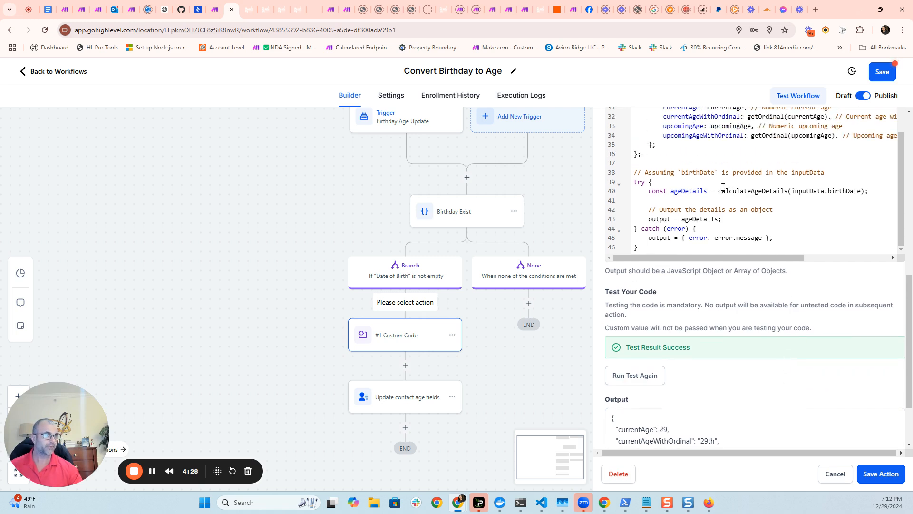
{"action": "scroll", "coordinate": [807, 272], "scroll_direction": "up", "scroll_amount": 5}
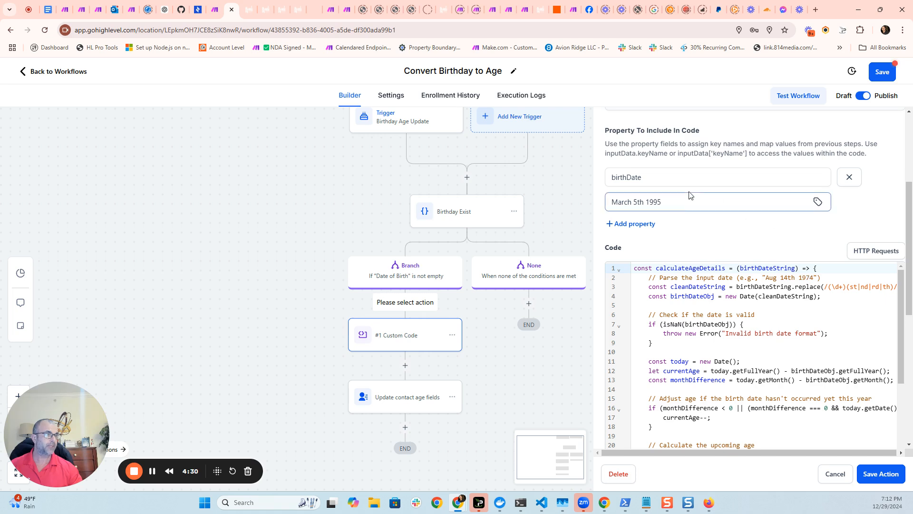
{"action": "triple_click", "coordinate": [651, 203]}
{"action": "key", "text": "BackSpace"}
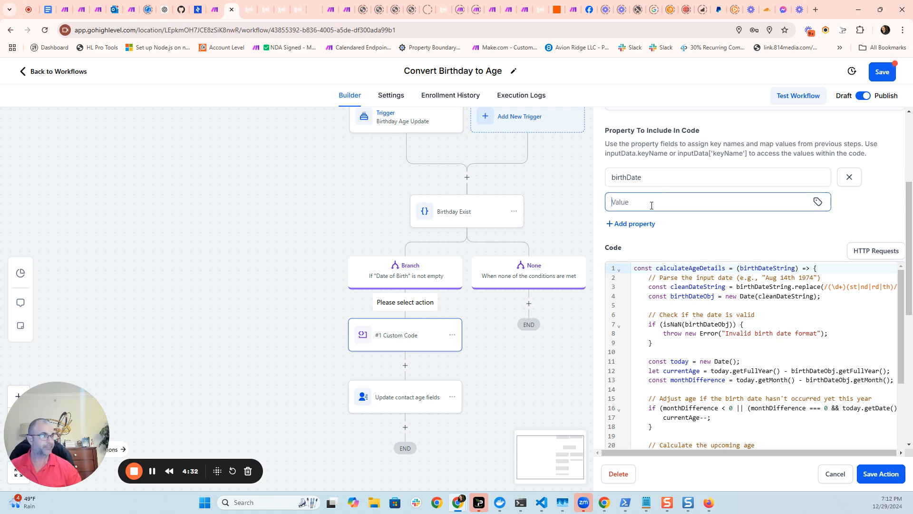
{"action": "scroll", "coordinate": [804, 267], "scroll_direction": "up", "scroll_amount": 2}
{"action": "left_click", "coordinate": [818, 298]}
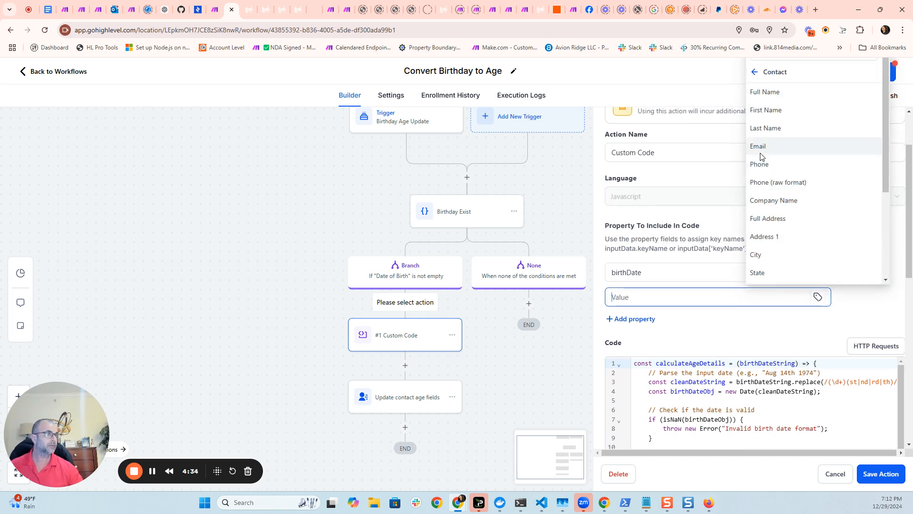
{"action": "left_click", "coordinate": [762, 76]}
{"action": "left_click", "coordinate": [778, 118]}
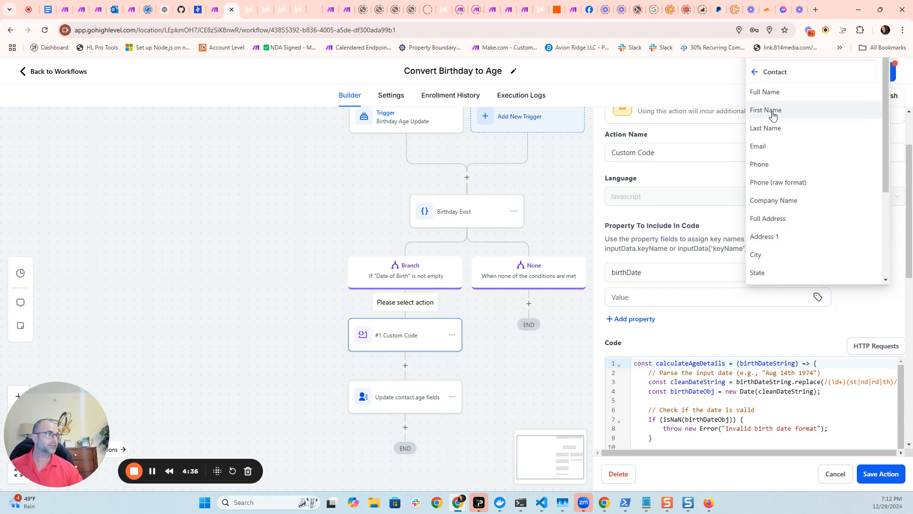
{"action": "scroll", "coordinate": [790, 195], "scroll_direction": "down", "scroll_amount": 2}
{"action": "scroll", "coordinate": [790, 200], "scroll_direction": "down", "scroll_amount": 2}
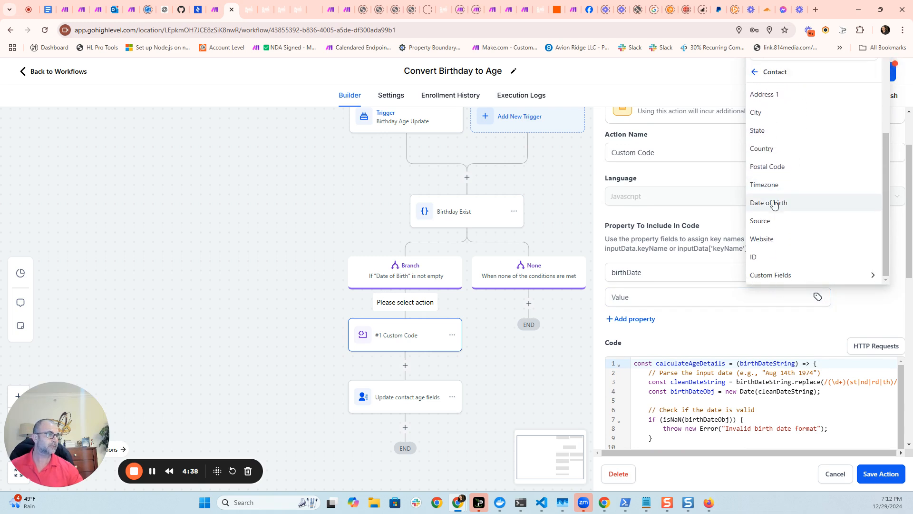
{"action": "left_click", "coordinate": [771, 204]}
Save the Custom Code action and the workflow.
{"action": "scroll", "coordinate": [900, 386], "scroll_direction": "down", "scroll_amount": 5}
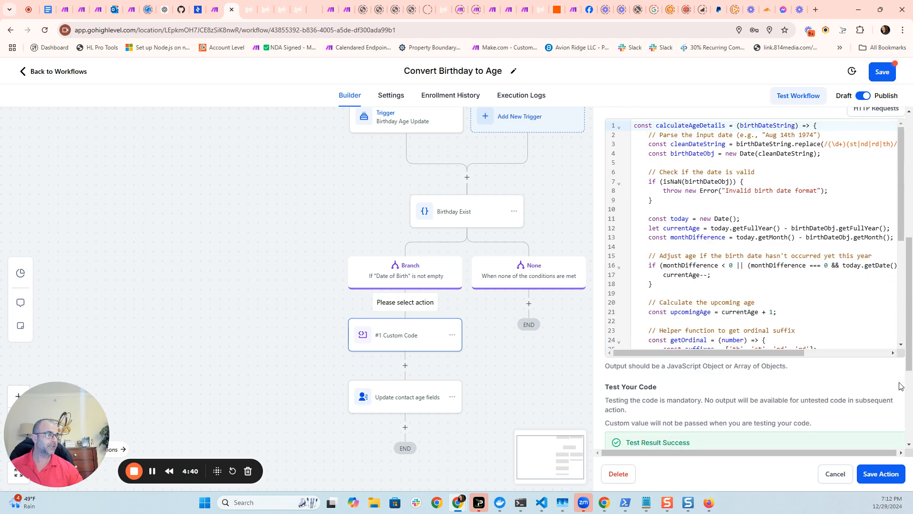
{"action": "left_click", "coordinate": [885, 475]}
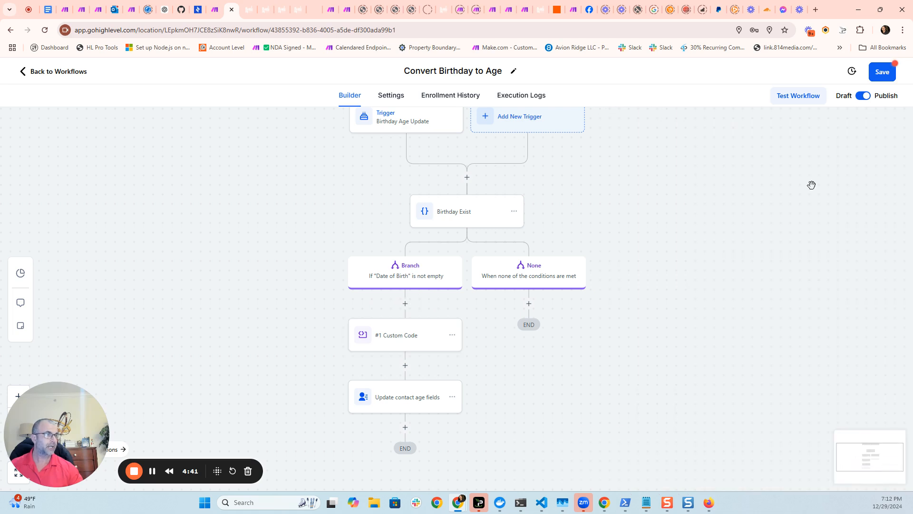
{"action": "left_click", "coordinate": [883, 72]}
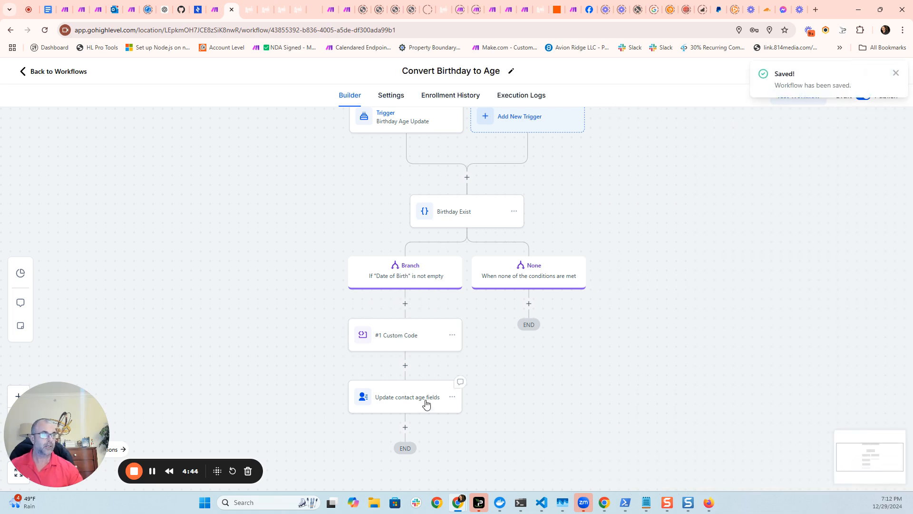
Open the Update contact age fields action and inspect the custom field chosen for Current Age.
{"action": "left_click", "coordinate": [409, 398]}
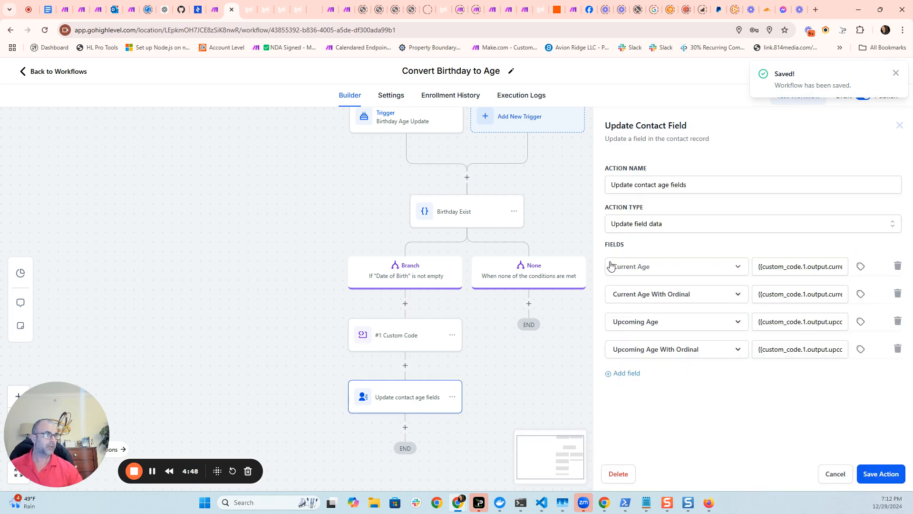
{"action": "left_click", "coordinate": [404, 427]}
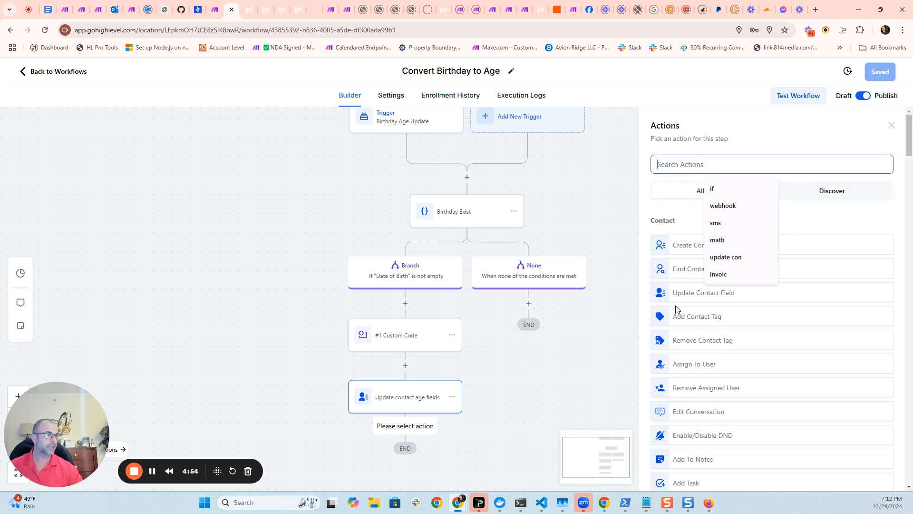
{"action": "left_click", "coordinate": [419, 407]}
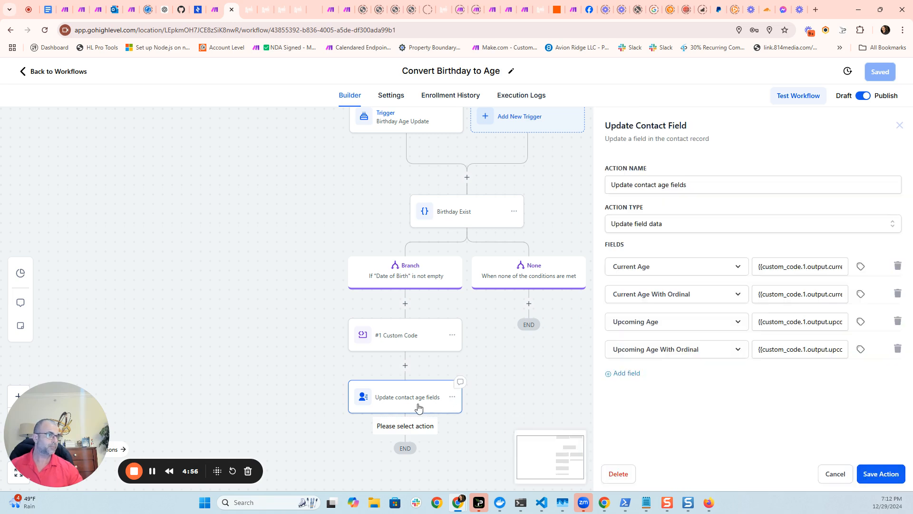
{"action": "left_click", "coordinate": [736, 266]}
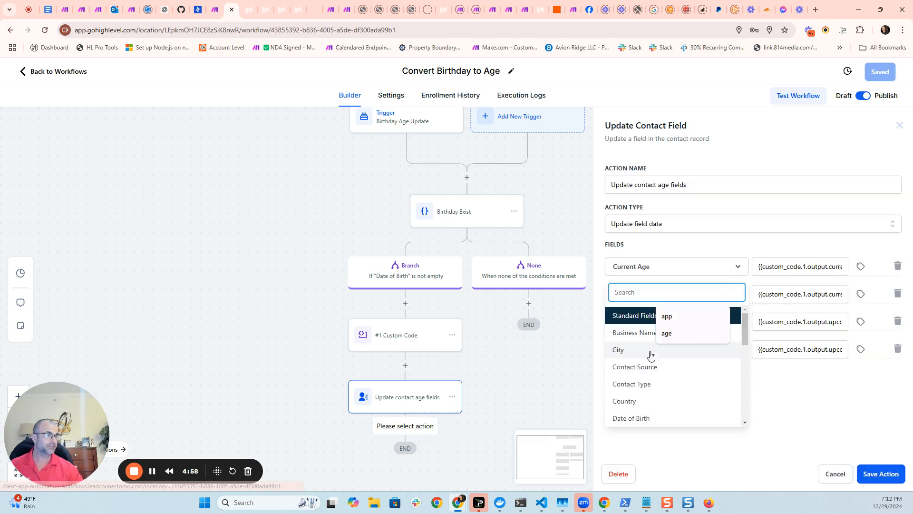
{"action": "scroll", "coordinate": [635, 352], "scroll_direction": "down", "scroll_amount": 5}
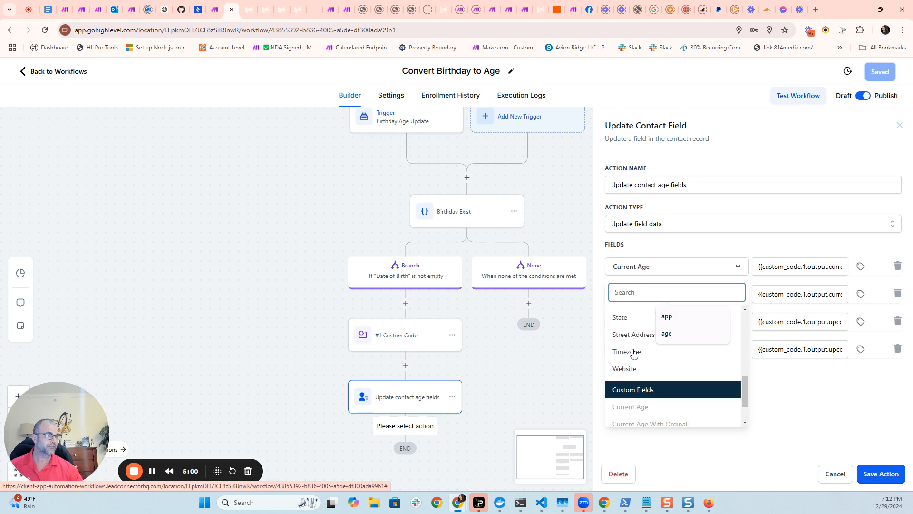
{"action": "scroll", "coordinate": [648, 397], "scroll_direction": "down", "scroll_amount": 1}
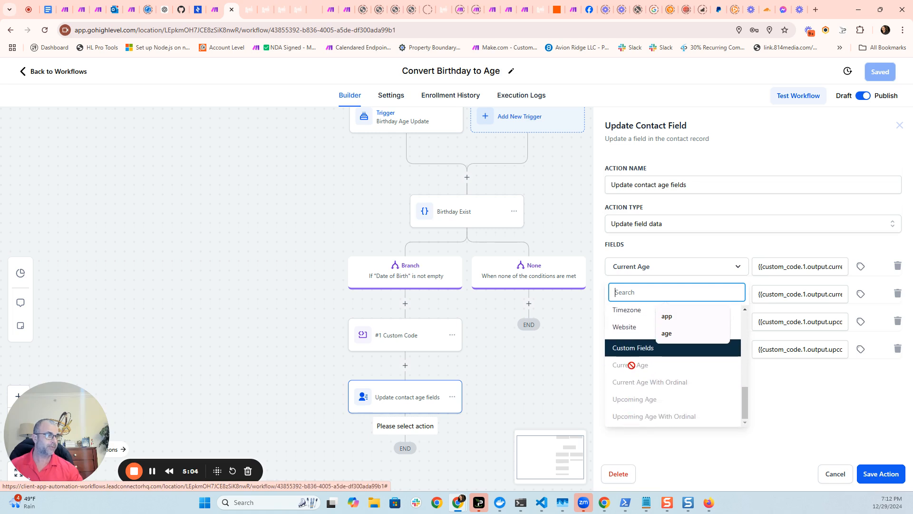
{"action": "left_click", "coordinate": [798, 407]}
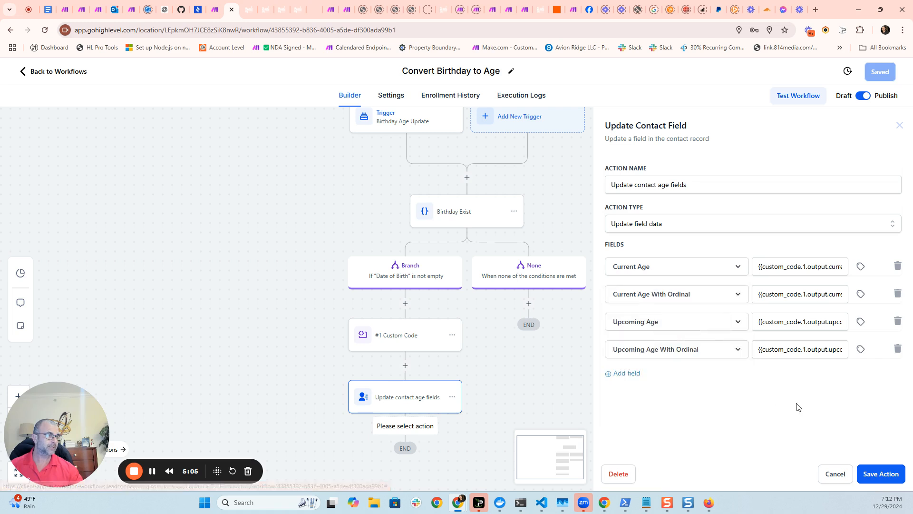
Browse the #1 Custom Code output values available for the age fields and inspect the mapped values.
{"action": "left_click", "coordinate": [860, 267]}
{"action": "scroll", "coordinate": [861, 395], "scroll_direction": "down", "scroll_amount": 3}
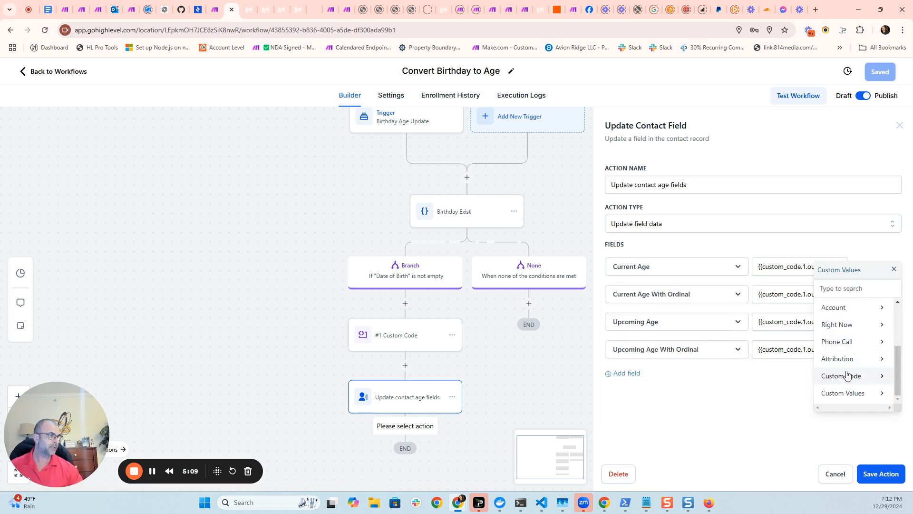
{"action": "left_click", "coordinate": [877, 378]}
{"action": "left_click", "coordinate": [842, 314]}
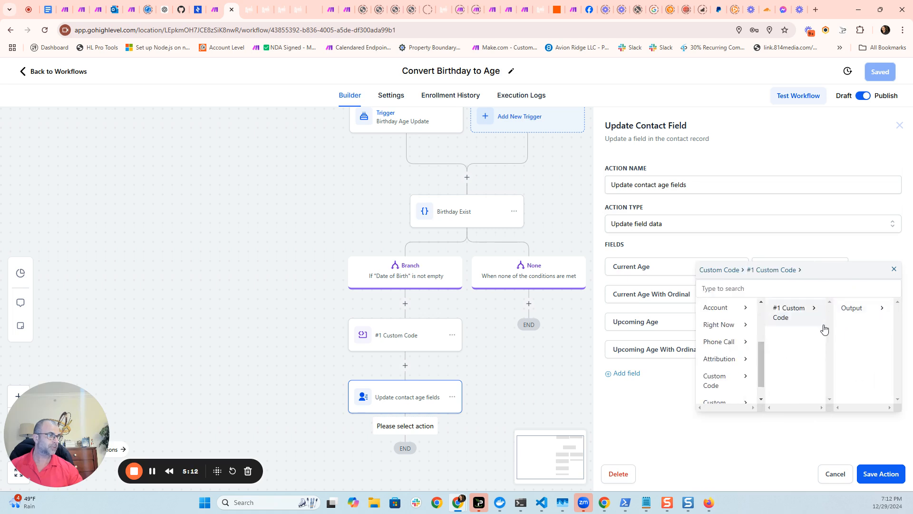
{"action": "left_click", "coordinate": [855, 309]}
{"action": "left_click_drag", "start_coordinate": [827, 416], "coordinate": [876, 416]}
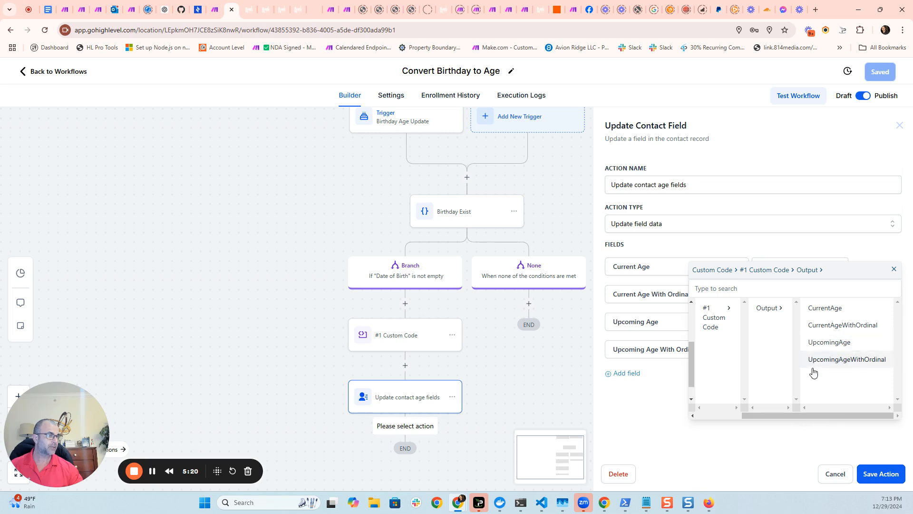
{"action": "left_click", "coordinate": [894, 270]}
{"action": "left_click_drag", "start_coordinate": [782, 350], "coordinate": [854, 353]}
{"action": "left_click", "coordinate": [812, 389]}
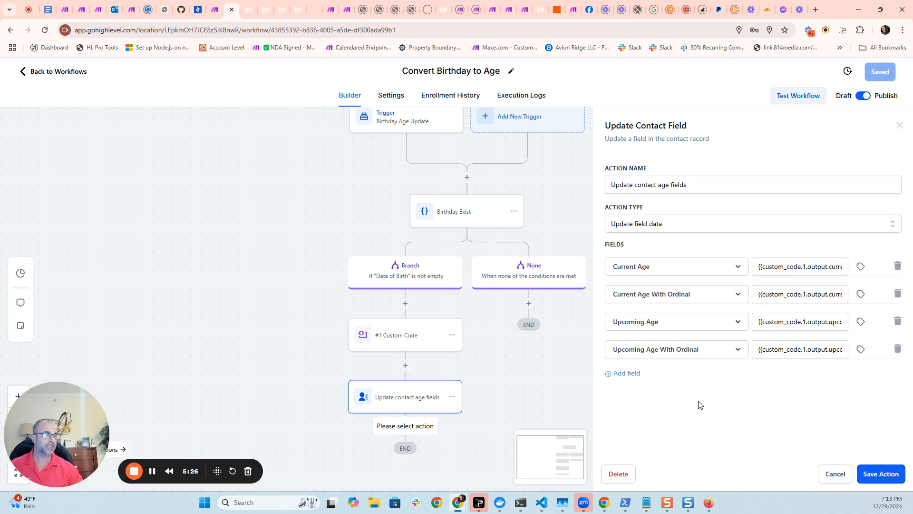
{"action": "left_click_drag", "start_coordinate": [763, 353], "coordinate": [836, 349]}
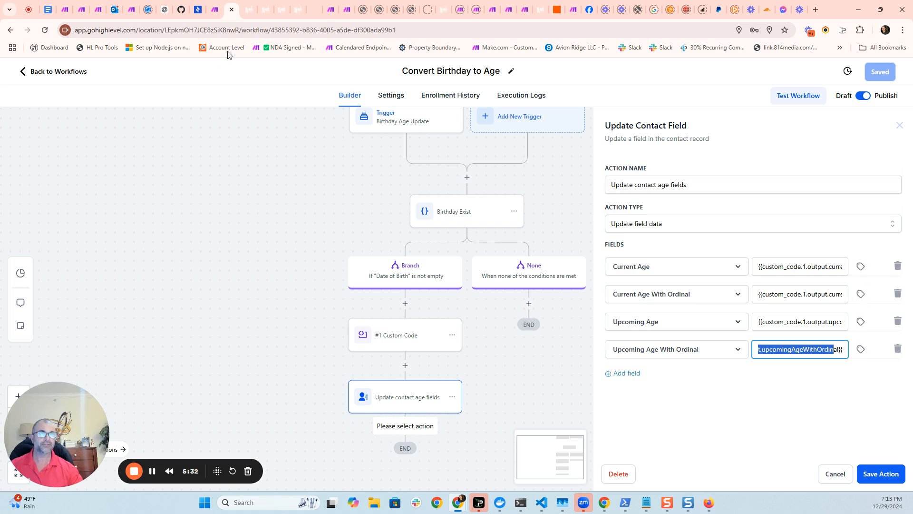
{"action": "mouse_move", "coordinate": [252, 18]}
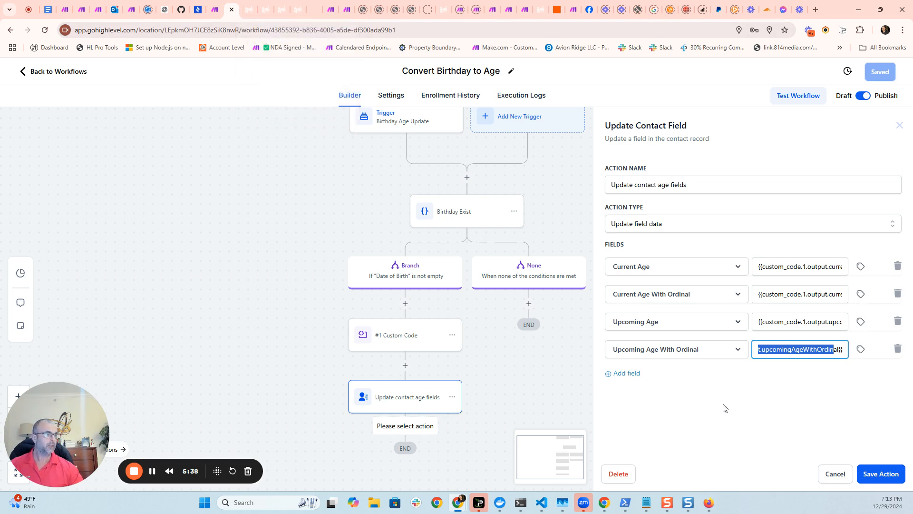
Save the Update contact age fields action and the workflow.
{"action": "left_click", "coordinate": [877, 472]}
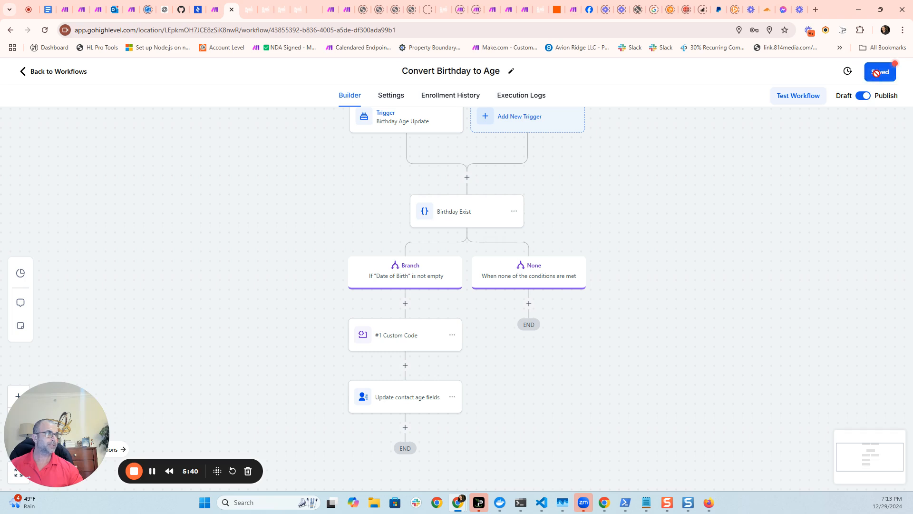
{"action": "left_click", "coordinate": [896, 73]}
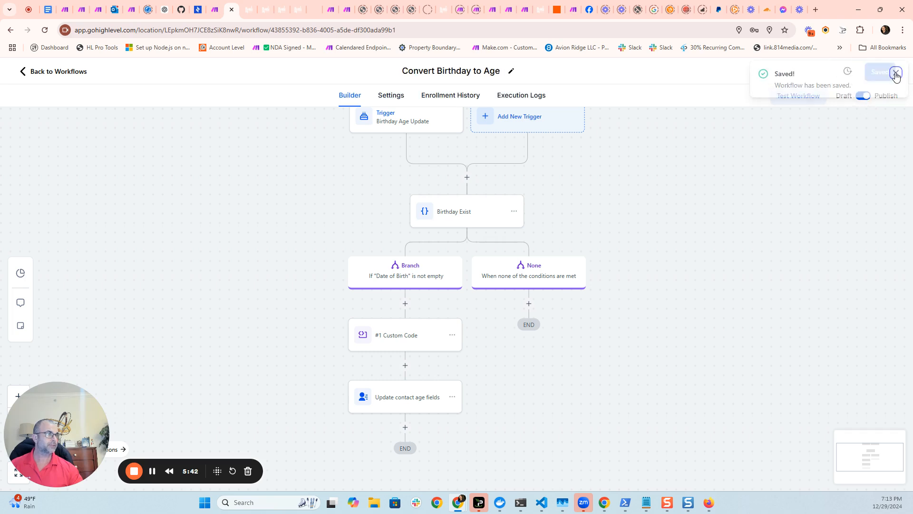
{"action": "scroll", "coordinate": [596, 319], "scroll_direction": "up", "scroll_amount": 2}
{"action": "scroll", "coordinate": [612, 282], "scroll_direction": "down", "scroll_amount": 1}
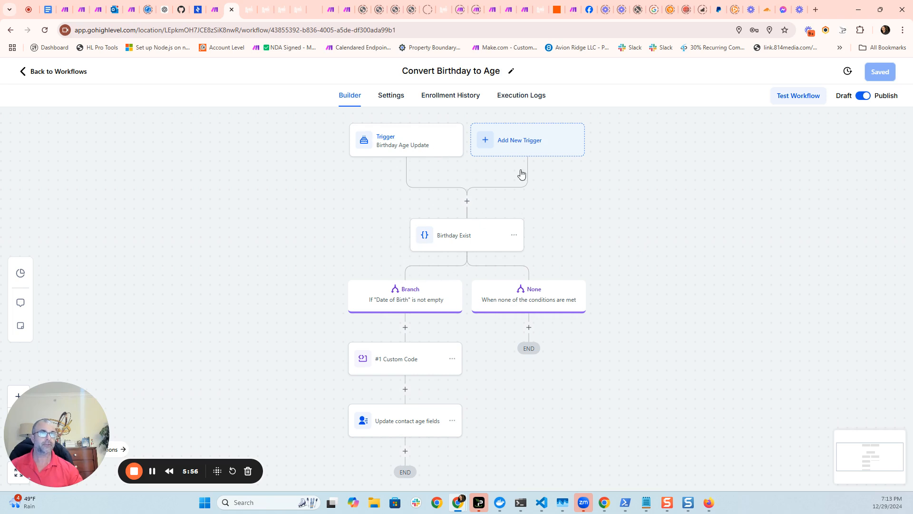
Switch to the Make scenario and browse the GHLGT Location modules list.
{"action": "left_click", "coordinate": [217, 16]}
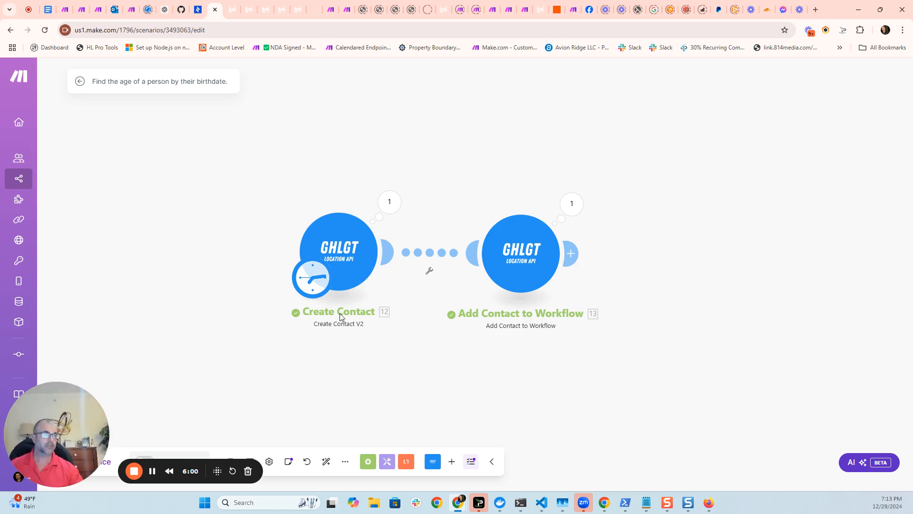
{"action": "scroll", "coordinate": [358, 336], "scroll_direction": "up", "scroll_amount": 1}
{"action": "scroll", "coordinate": [365, 321], "scroll_direction": "up", "scroll_amount": 1}
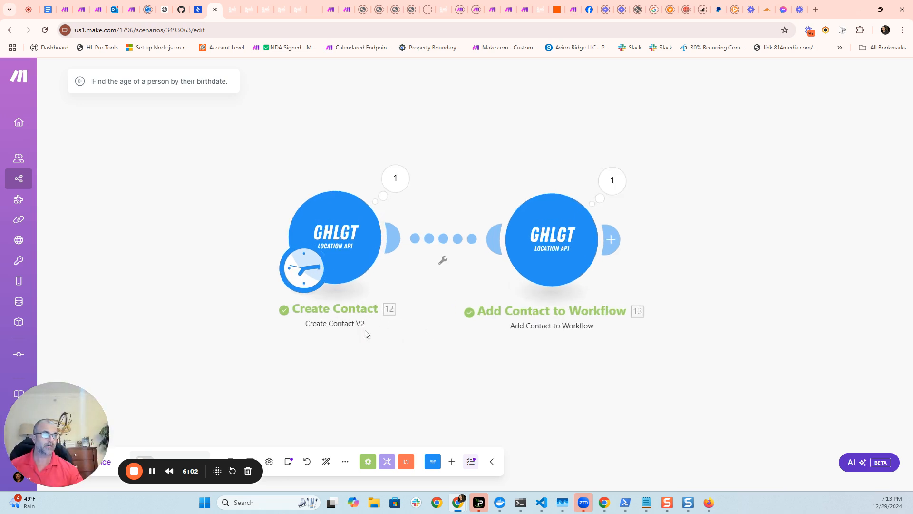
{"action": "left_click", "coordinate": [437, 468]}
{"action": "scroll", "coordinate": [522, 327], "scroll_direction": "down", "scroll_amount": 6}
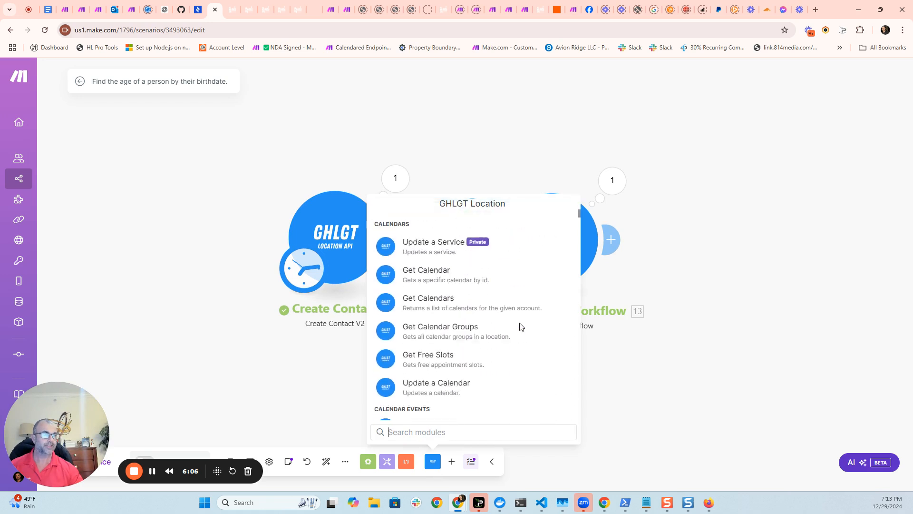
{"action": "scroll", "coordinate": [520, 326], "scroll_direction": "down", "scroll_amount": 15}
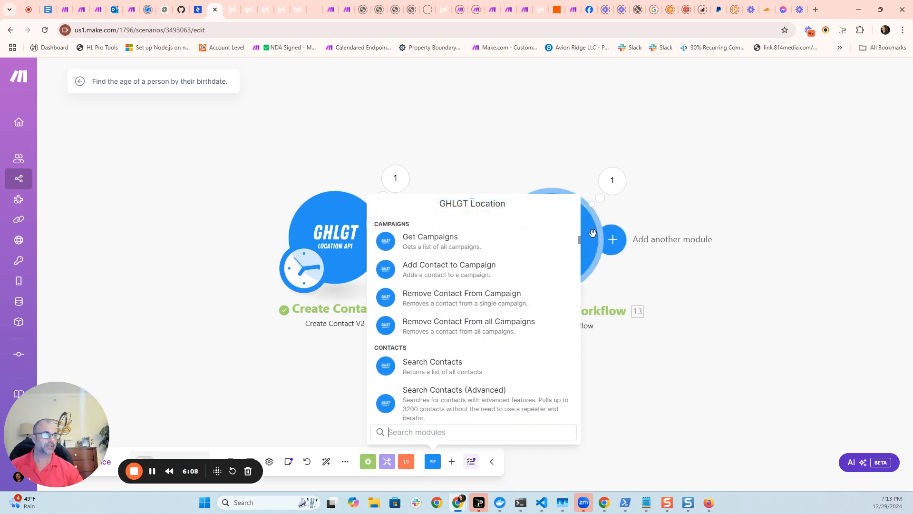
{"action": "left_click", "coordinate": [581, 241]}
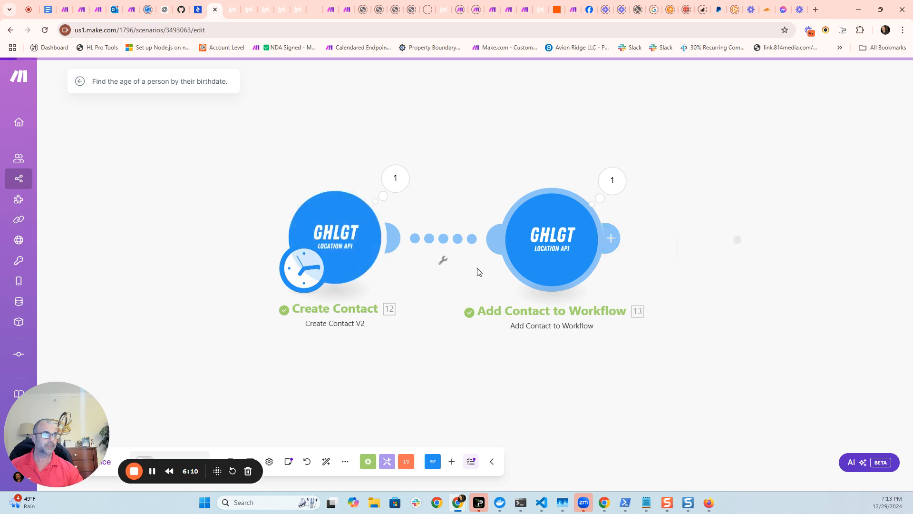
Open the Create Contact module and review its fields, including the date of birth and the four age custom fields.
{"action": "left_click", "coordinate": [379, 291]}
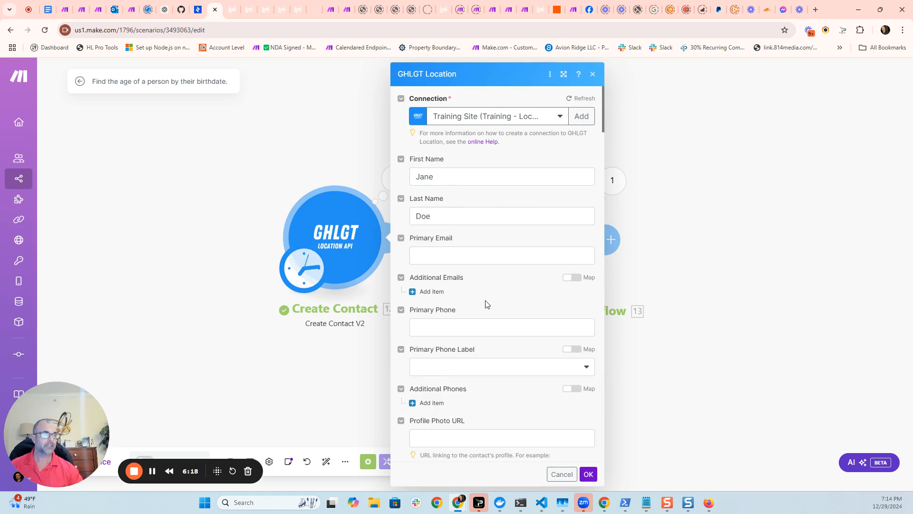
{"action": "scroll", "coordinate": [486, 304], "scroll_direction": "down", "scroll_amount": 5}
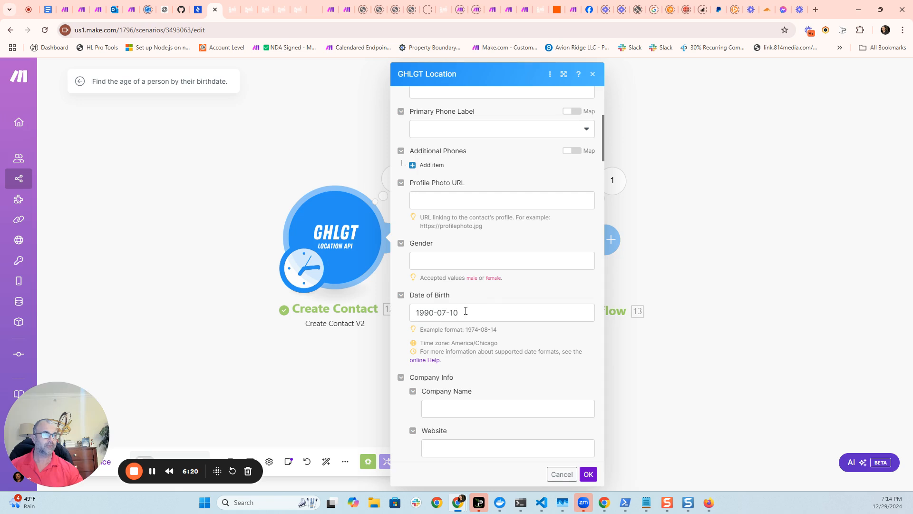
{"action": "left_click_drag", "start_coordinate": [466, 310], "coordinate": [418, 313]}
{"action": "left_click", "coordinate": [506, 293]}
{"action": "scroll", "coordinate": [511, 293], "scroll_direction": "down", "scroll_amount": 3}
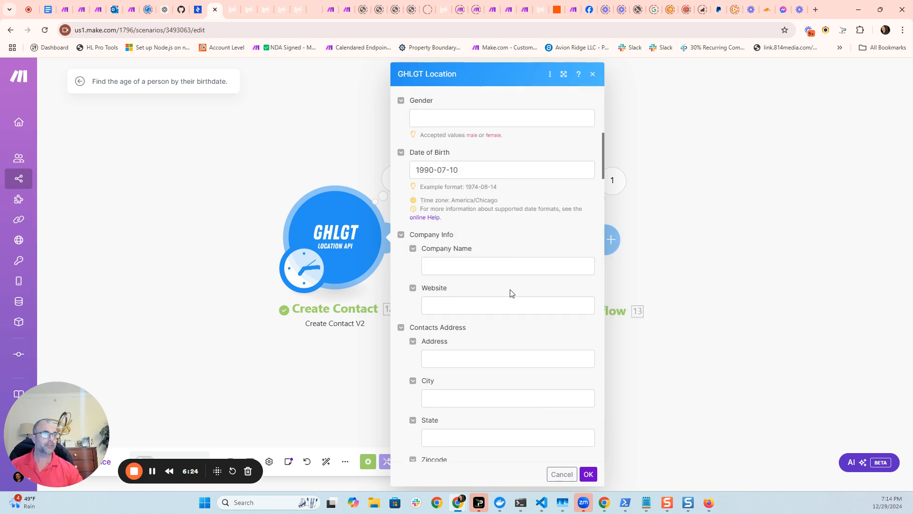
{"action": "scroll", "coordinate": [510, 293], "scroll_direction": "down", "scroll_amount": 15}
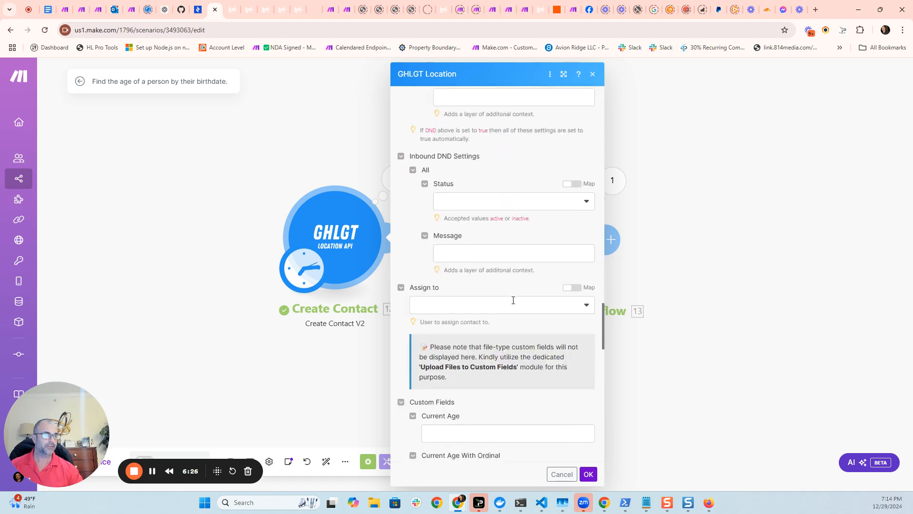
{"action": "scroll", "coordinate": [512, 300], "scroll_direction": "down", "scroll_amount": 7}
{"action": "scroll", "coordinate": [512, 299], "scroll_direction": "up", "scroll_amount": 3}
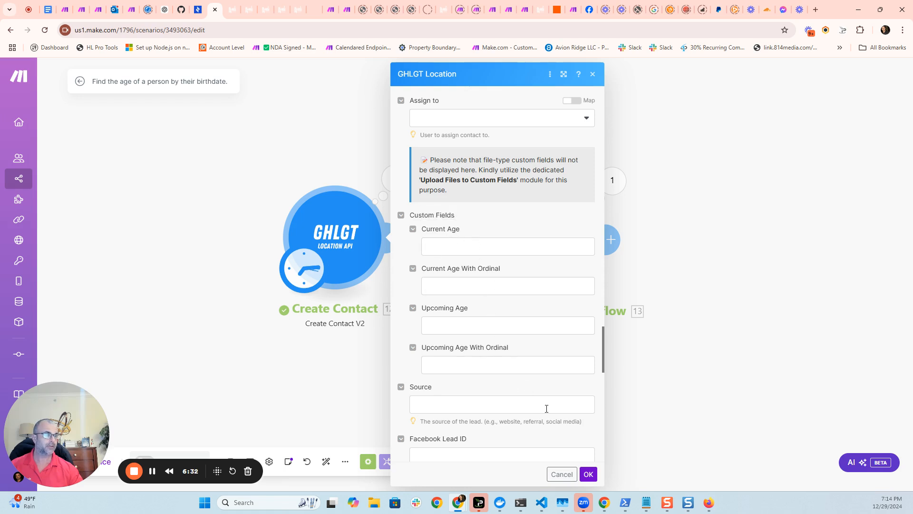
{"action": "left_click", "coordinate": [588, 474]}
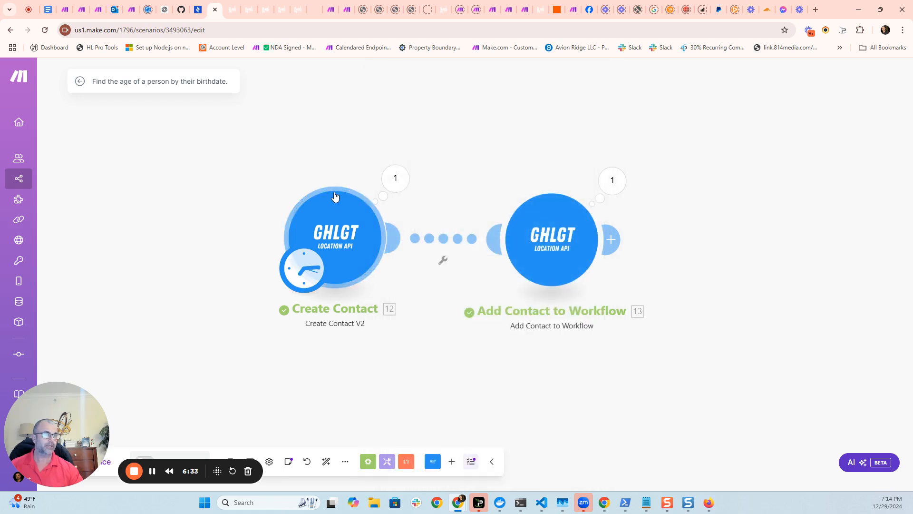
Open the Add Contact to Workflow module and check its Contact ID mapping and the Convert Birthday to Age workflow selection.
{"action": "left_click", "coordinate": [545, 247]}
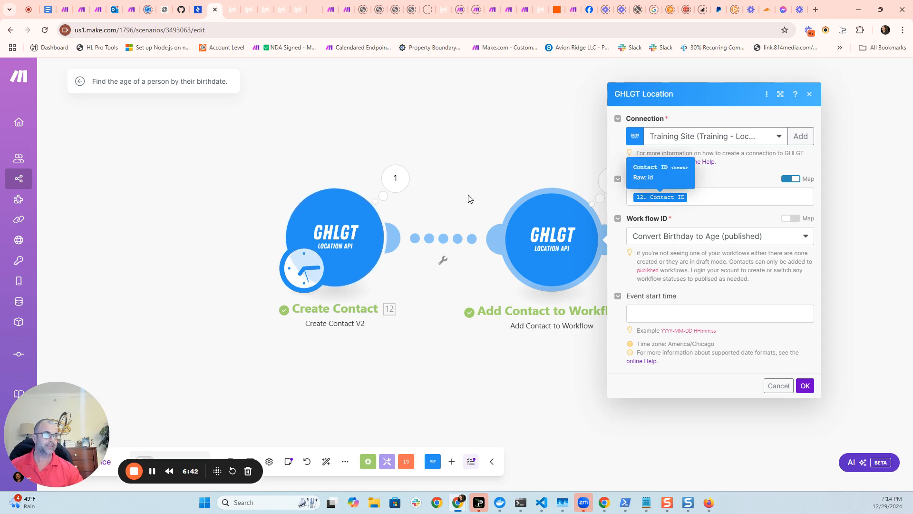
{"action": "left_click", "coordinate": [709, 198]}
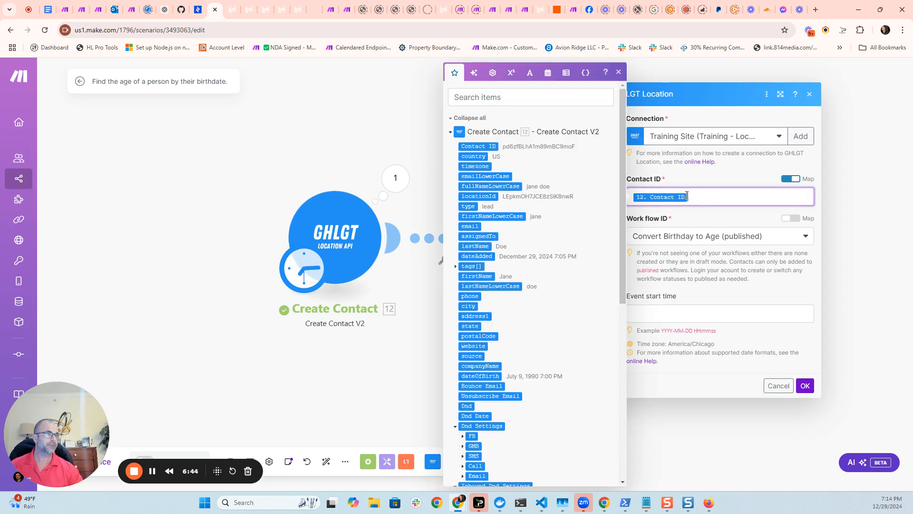
{"action": "left_click", "coordinate": [716, 222]}
{"action": "left_click", "coordinate": [663, 238]}
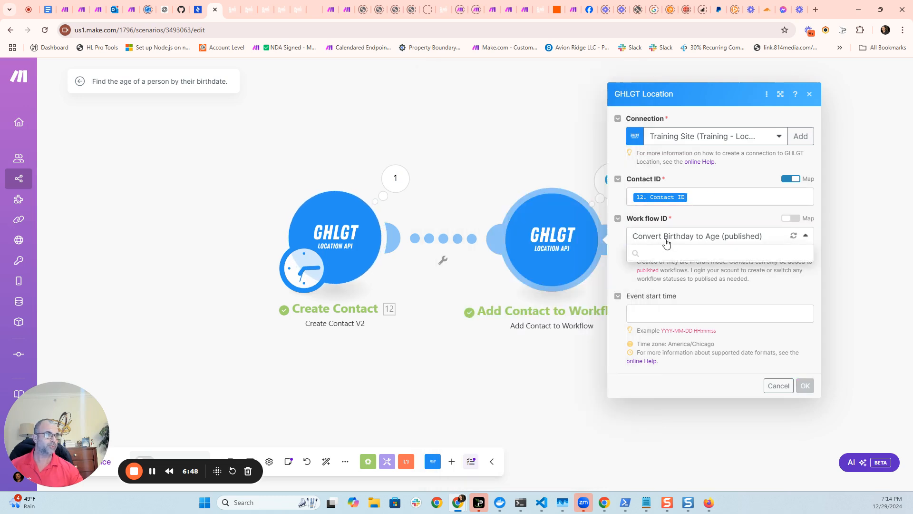
{"action": "left_click", "coordinate": [670, 238]}
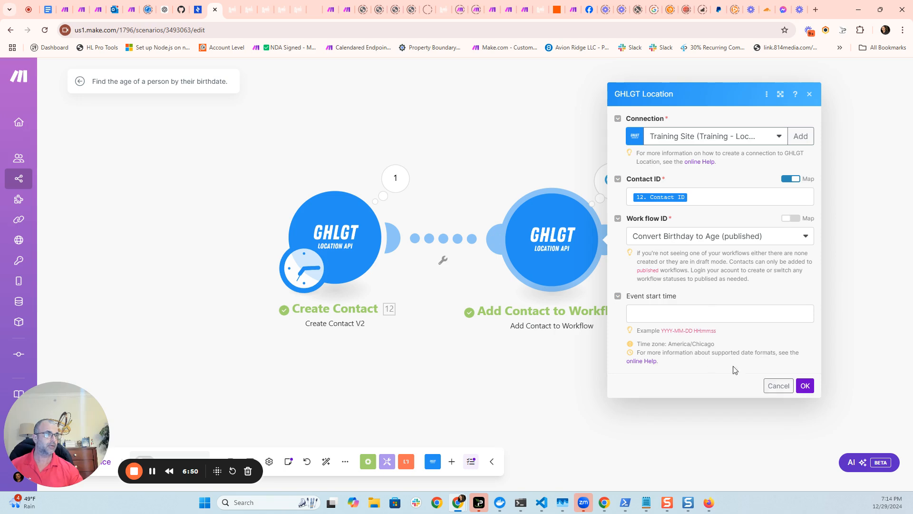
{"action": "left_click", "coordinate": [805, 385]}
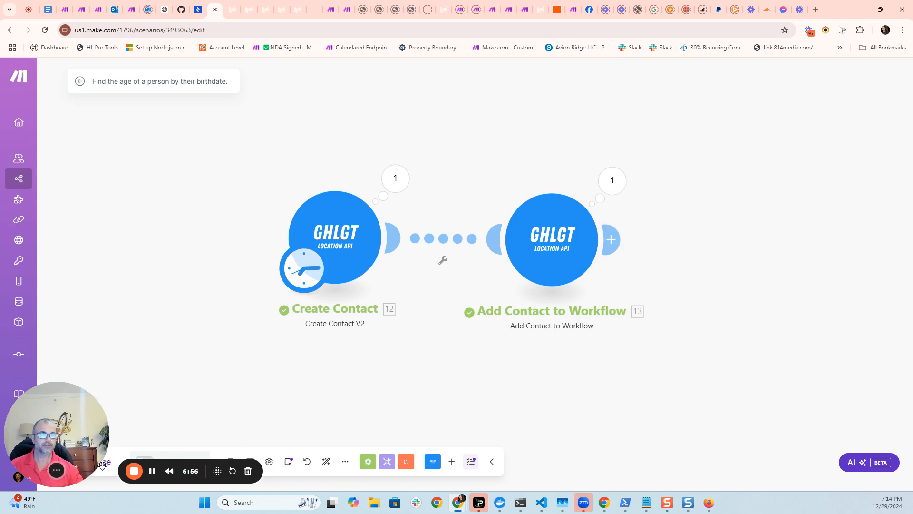
Run the scenario once to create the test contact and add it to the workflow.
{"action": "left_click_drag", "start_coordinate": [105, 464], "coordinate": [738, 420]}
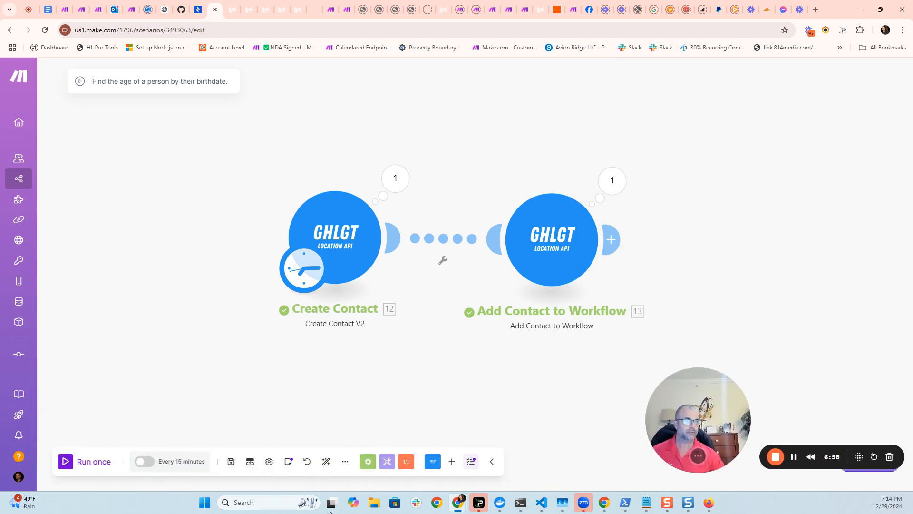
{"action": "left_click", "coordinate": [81, 462]}
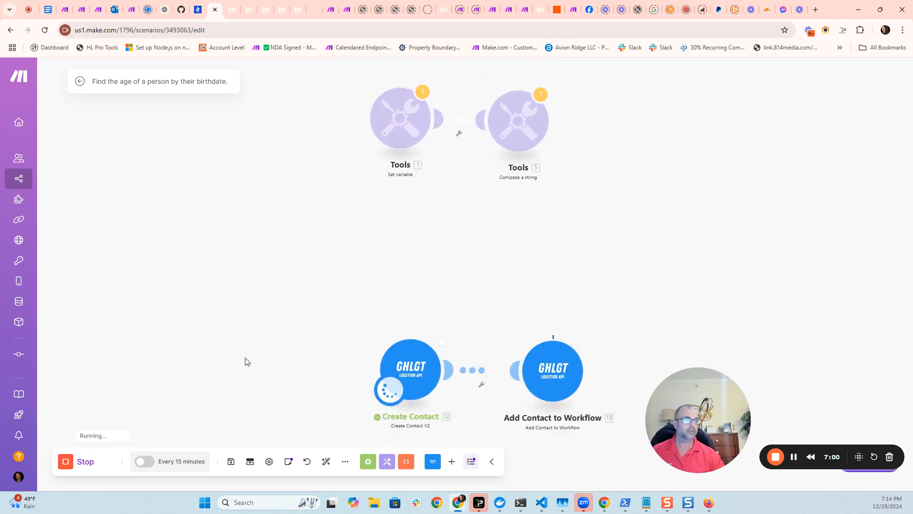
Switch back to the Convert Birthday to Age workflow and open its Execution Logs.
{"action": "left_click", "coordinate": [232, 10]}
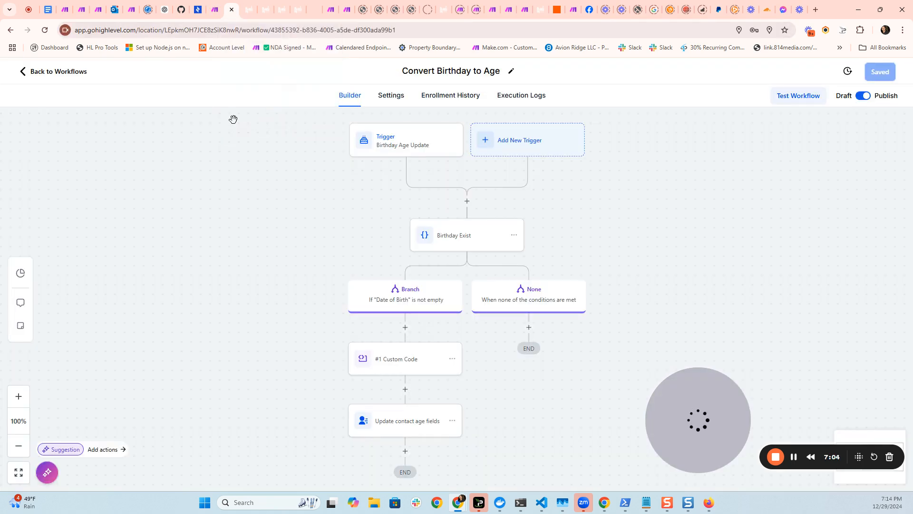
{"action": "left_click", "coordinate": [513, 100]}
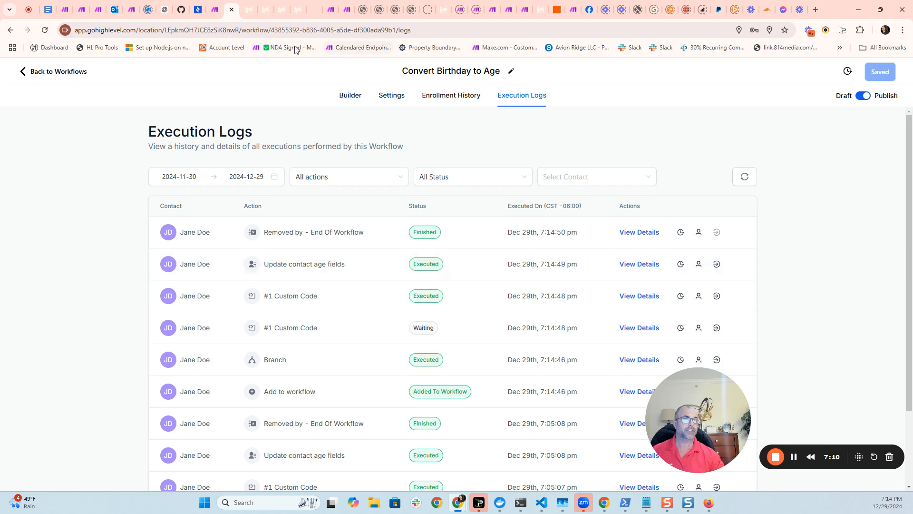
Go from the custom fields settings to Contacts and open the test contact's record.
{"action": "left_click", "coordinate": [248, 9]}
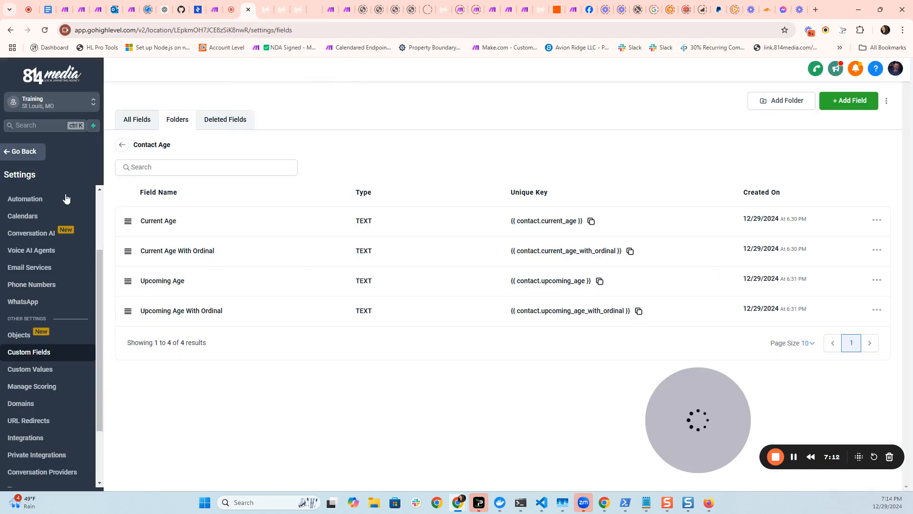
{"action": "left_click", "coordinate": [24, 152]}
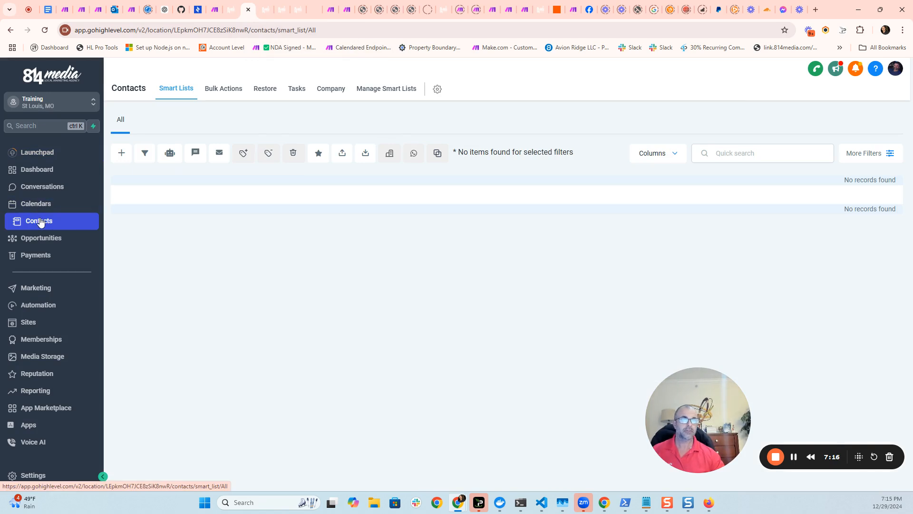
{"action": "left_click", "coordinate": [37, 243]}
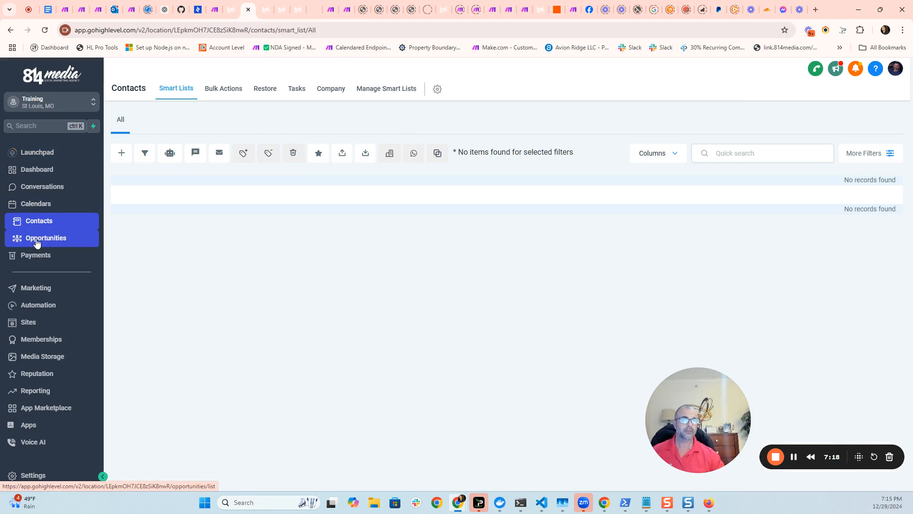
{"action": "left_click", "coordinate": [46, 226]}
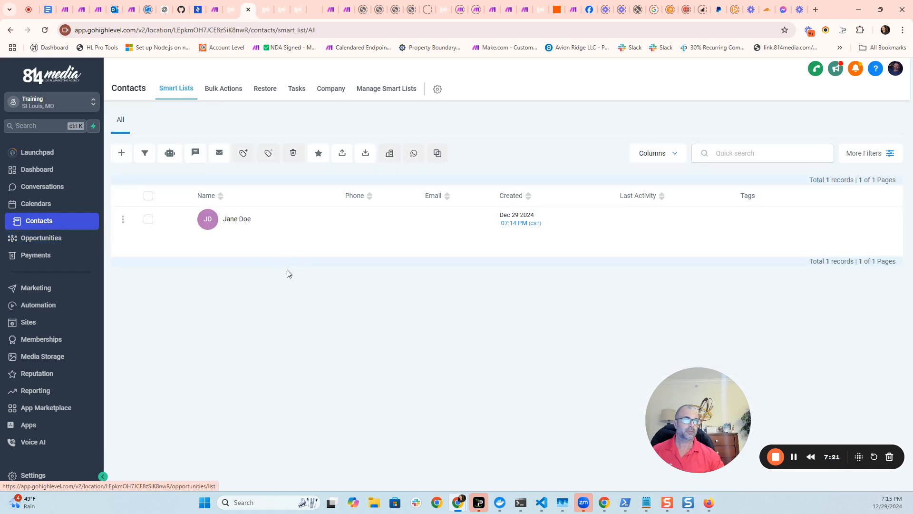
{"action": "left_click", "coordinate": [244, 223]}
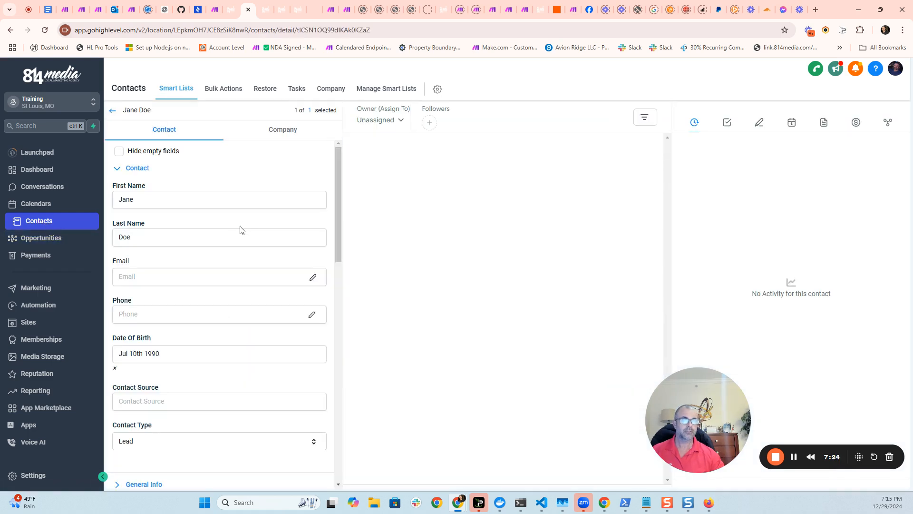
Scroll through the contact's record to inspect the date of birth and the Contact Age fields.
{"action": "scroll", "coordinate": [163, 257], "scroll_direction": "down", "scroll_amount": 1}
{"action": "left_click", "coordinate": [170, 306]}
{"action": "left_click_drag", "start_coordinate": [170, 306], "coordinate": [109, 304]}
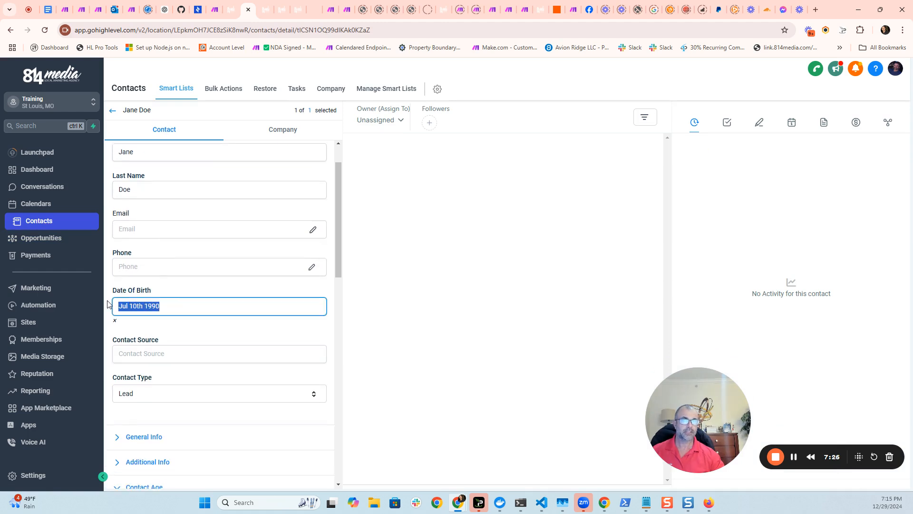
{"action": "scroll", "coordinate": [250, 297], "scroll_direction": "down", "scroll_amount": 5}
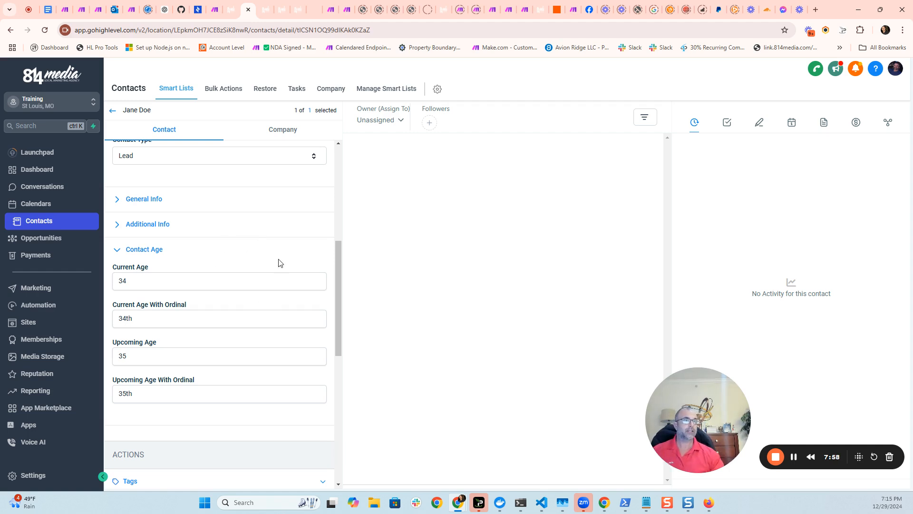
{"action": "left_click_drag", "start_coordinate": [338, 250], "coordinate": [338, 150]}
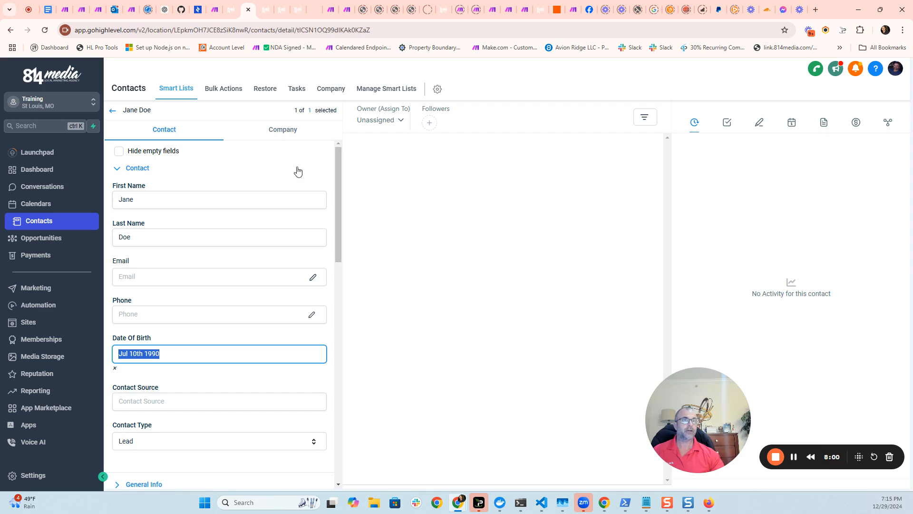
{"action": "scroll", "coordinate": [256, 265], "scroll_direction": "down", "scroll_amount": 4}
{"action": "scroll", "coordinate": [257, 265], "scroll_direction": "up", "scroll_amount": 4}
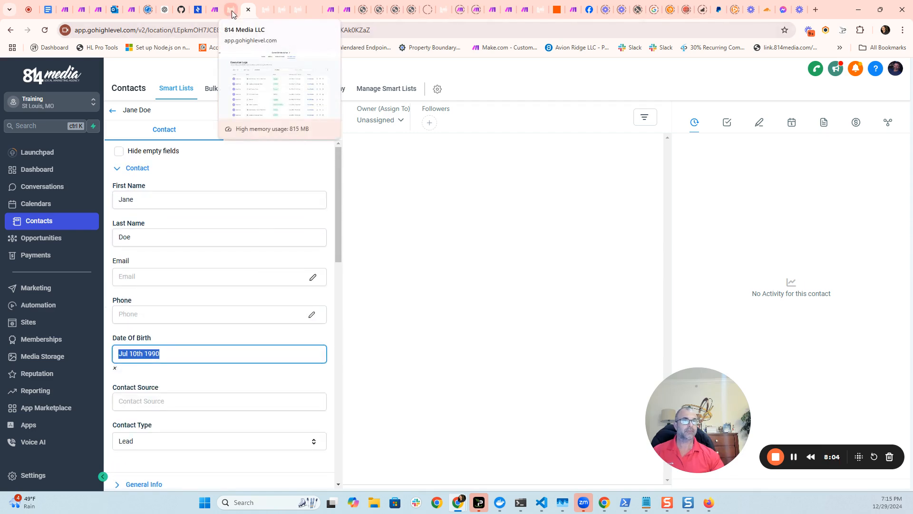
Insert the Upcoming Age With Ordinal custom field into the email drafted to the contact.
{"action": "left_click", "coordinate": [260, 14]}
{"action": "left_click", "coordinate": [242, 17]}
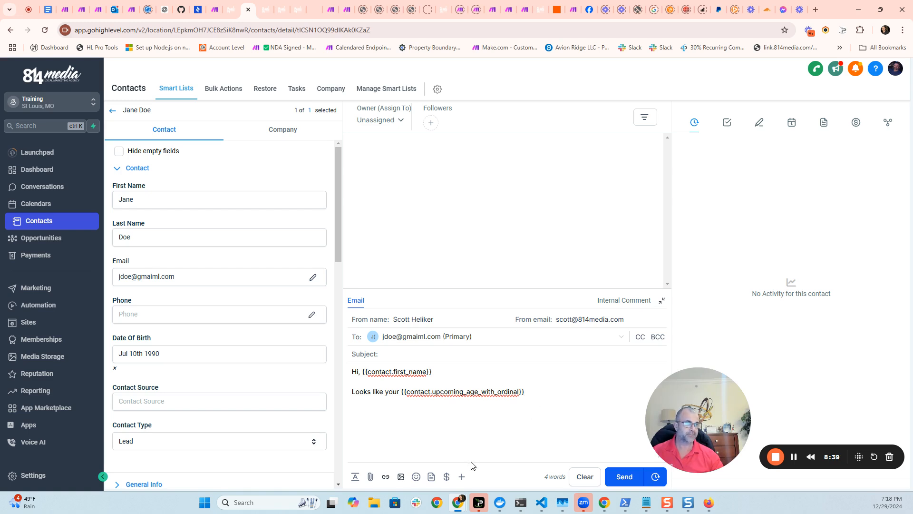
{"action": "left_click", "coordinate": [461, 477]}
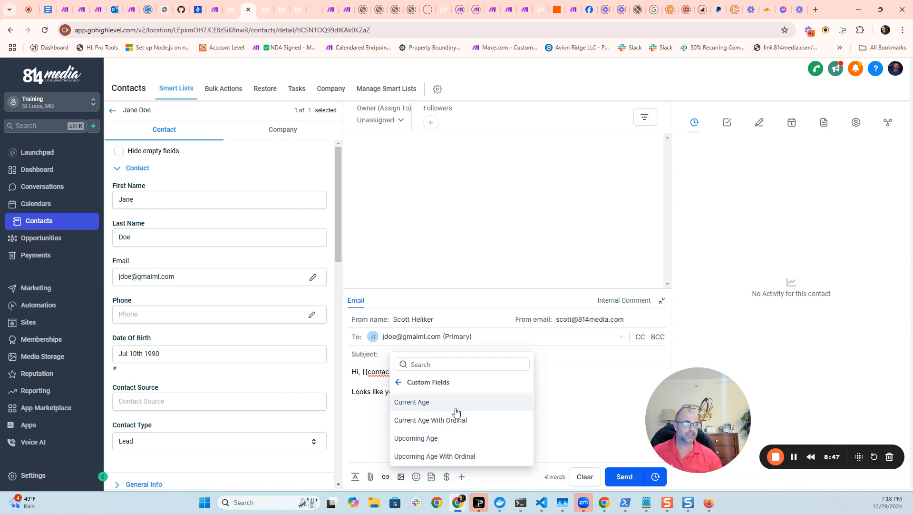
{"action": "left_click", "coordinate": [435, 456]}
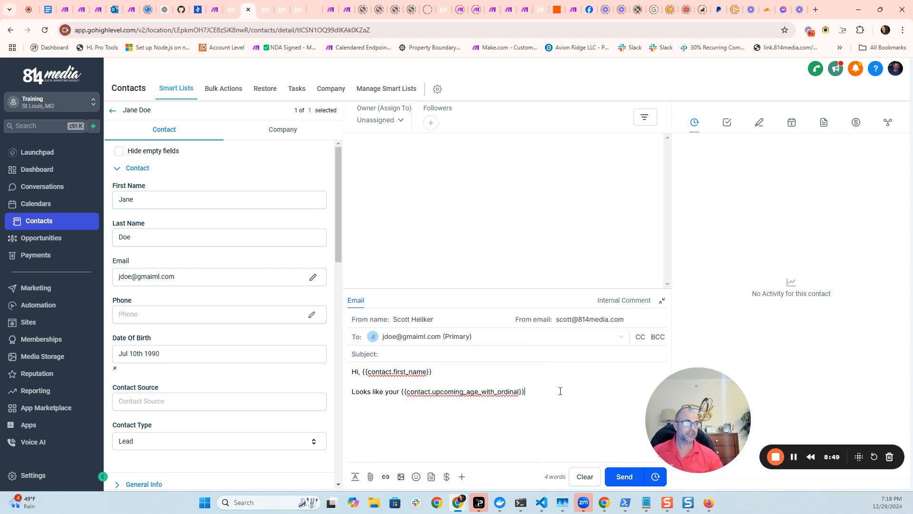